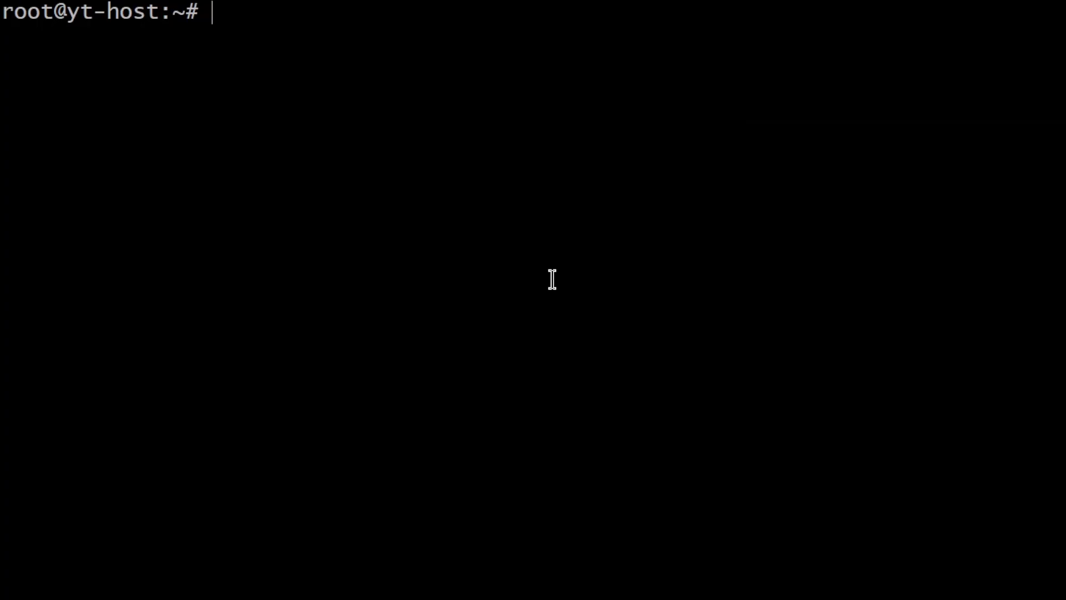
# From /usr/local/directadmin, set zstd to 1 and backup_gzip to 2 with the directadmin binary
pyautogui.write('cd /usr/local/directadmin/')
pyautogui.press('Return')
pyautogui.write('./d')
pyautogui.press('Tab')
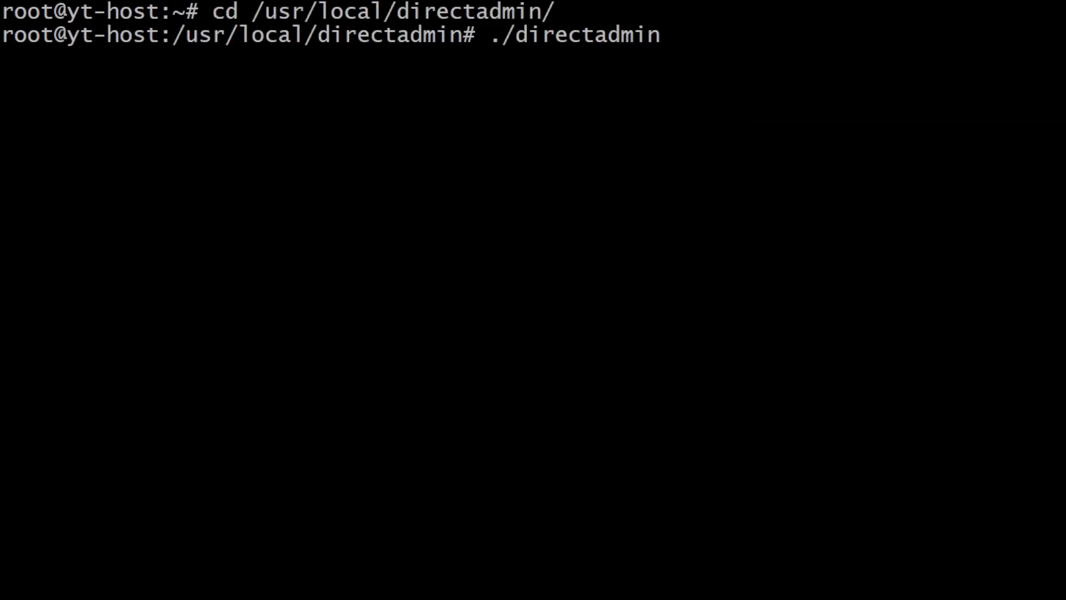
pyautogui.write('set zstd 1')
pyautogui.press('Return')
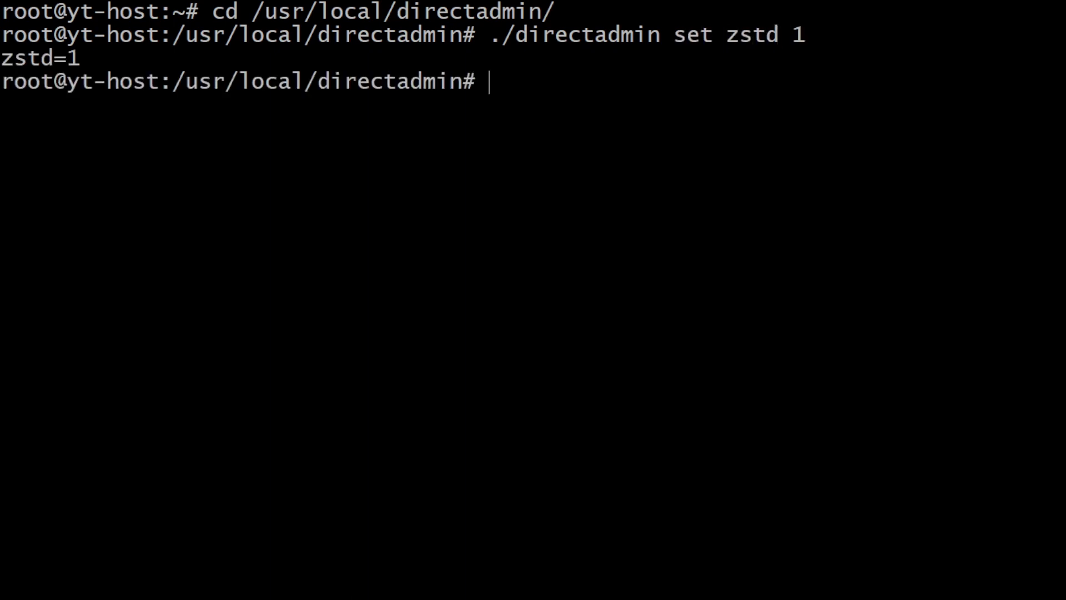
pyautogui.write('./d')
pyautogui.press('Tab')
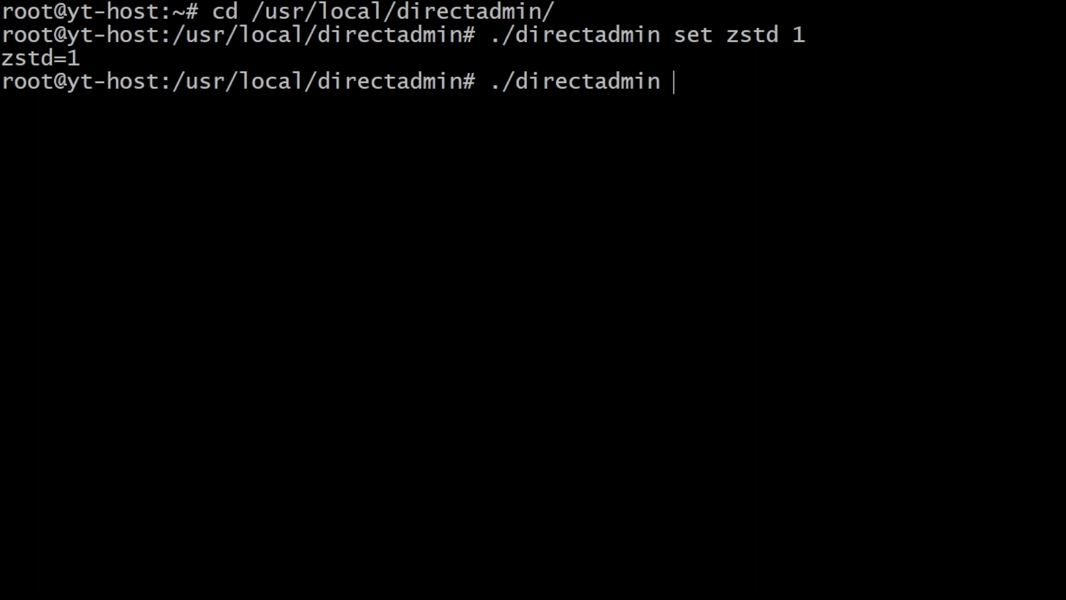
pyautogui.write('set backup_gzip ')
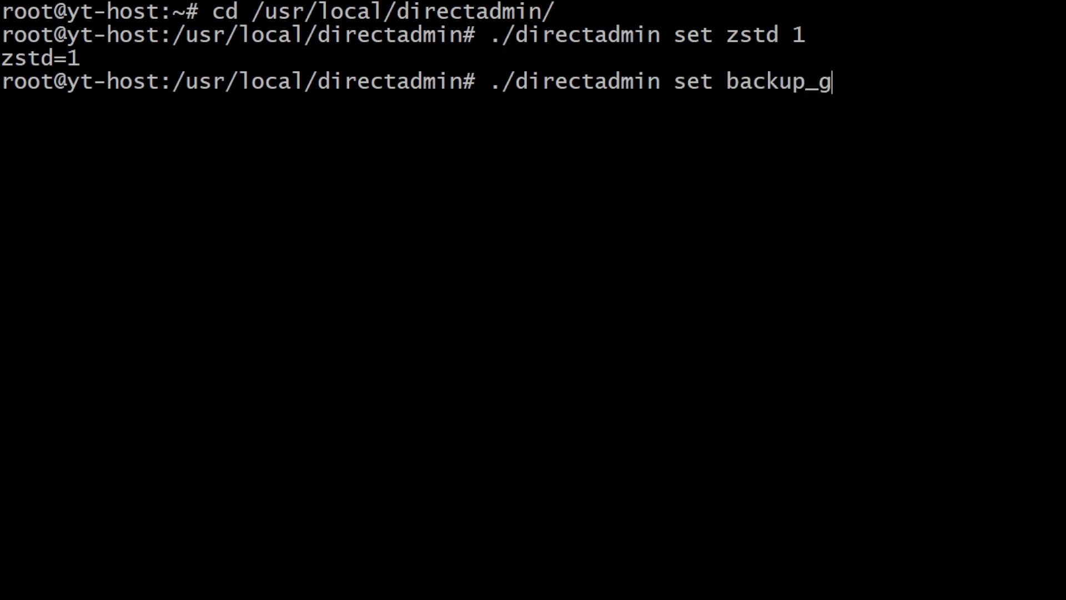
pyautogui.write('2')
pyautogui.press('Return')
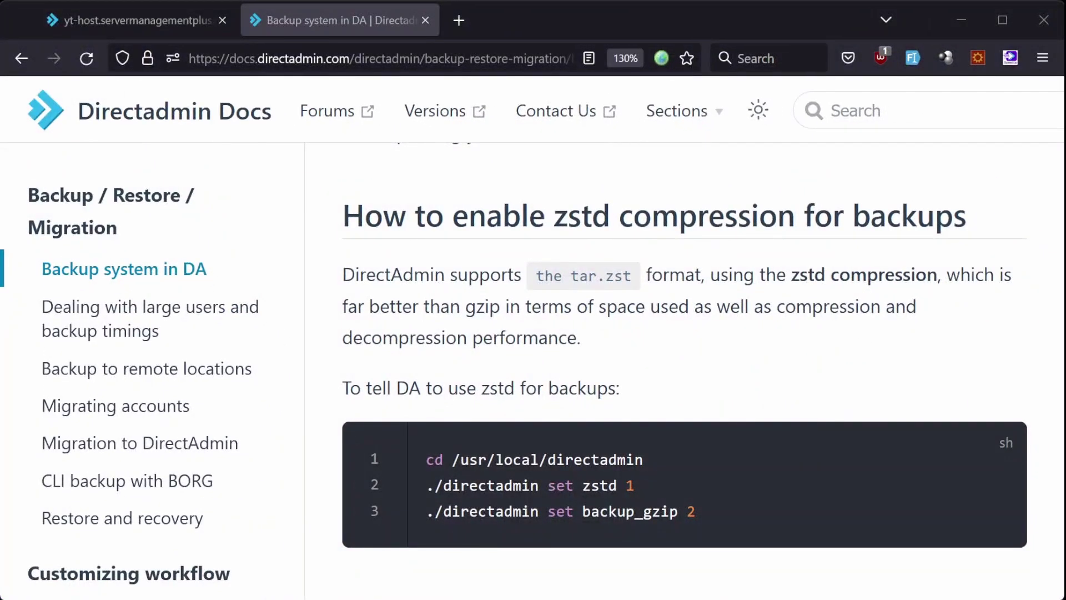
# Go to Admin Tools > Admin Backup/Transfer in DirectAdmin, where no backups exist yet
pyautogui.hotkey('ctrl', 'shift', 'Tab')
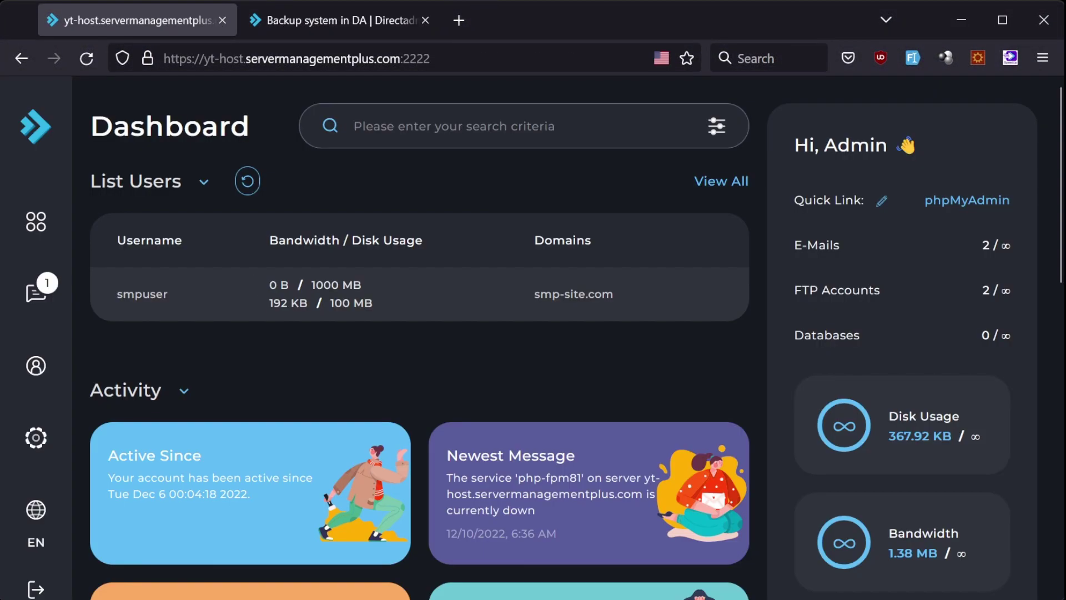
pyautogui.click(32, 229)
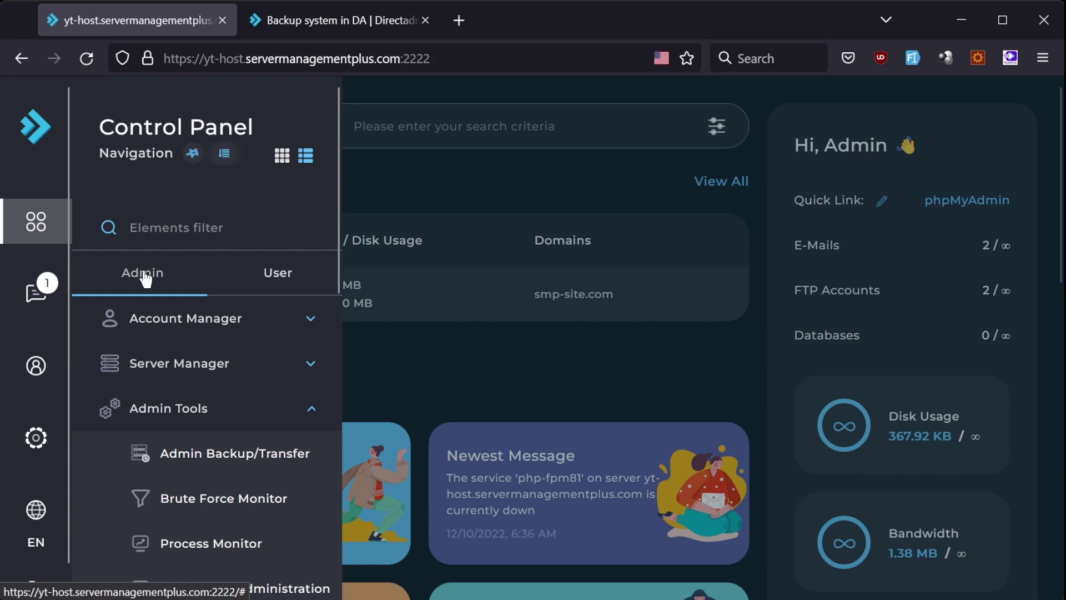
pyautogui.click(232, 464)
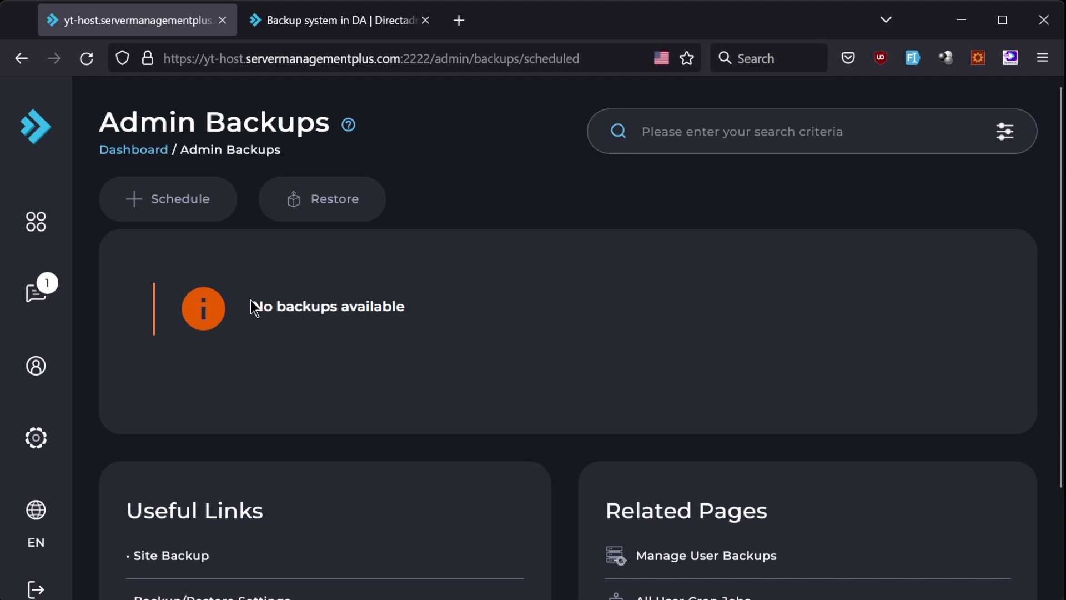
pyautogui.moveTo(255, 306); pyautogui.dragTo(528, 312)
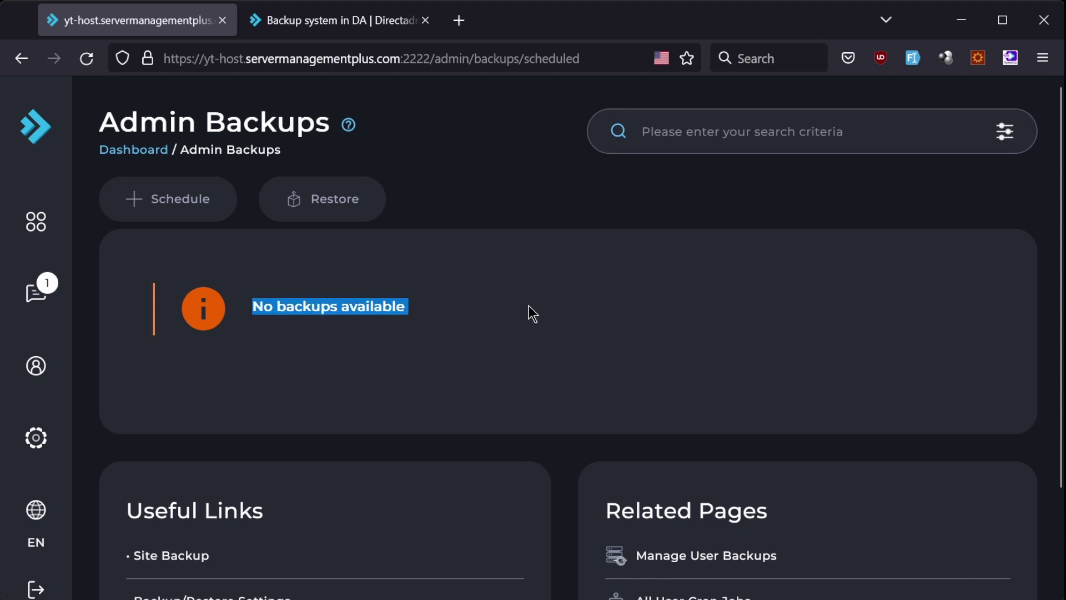
pyautogui.click(502, 358)
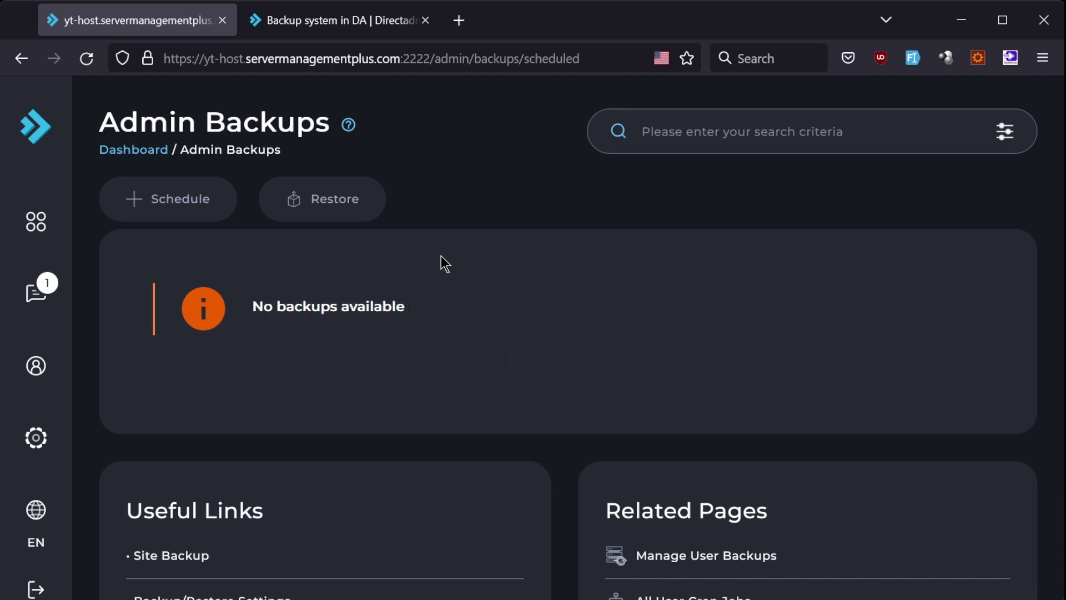
# Schedule a new admin backup for All Users and advance to the When step
pyautogui.click(177, 199)
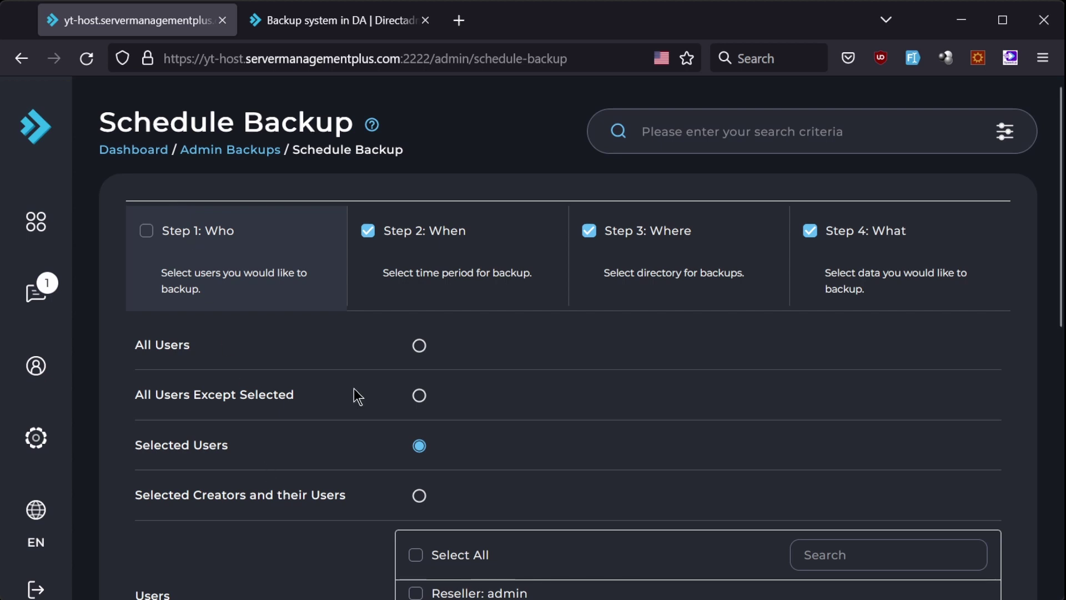
pyautogui.click(420, 346)
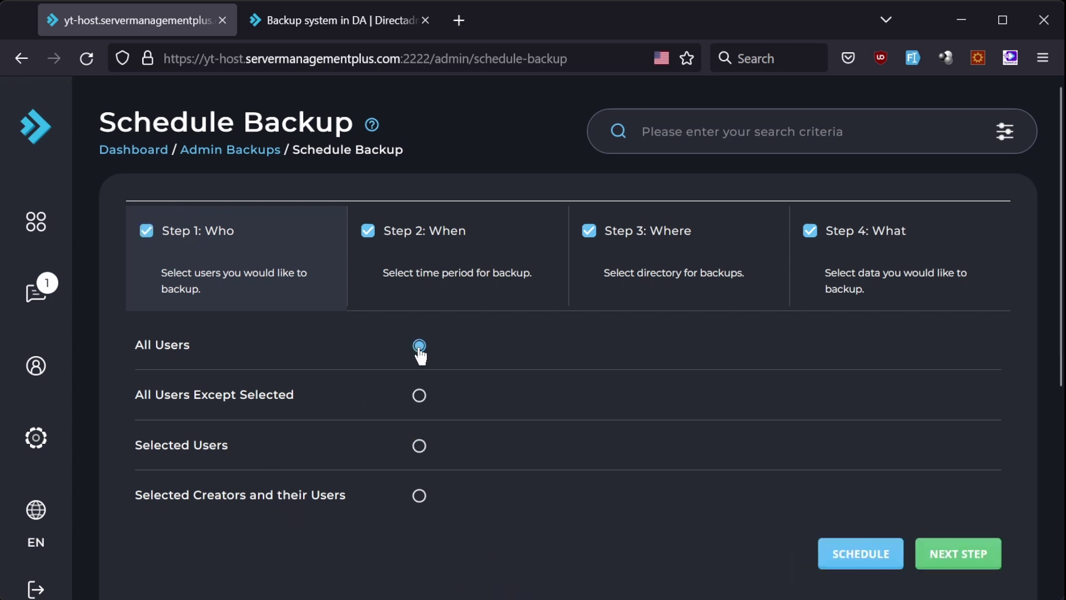
pyautogui.click(974, 555)
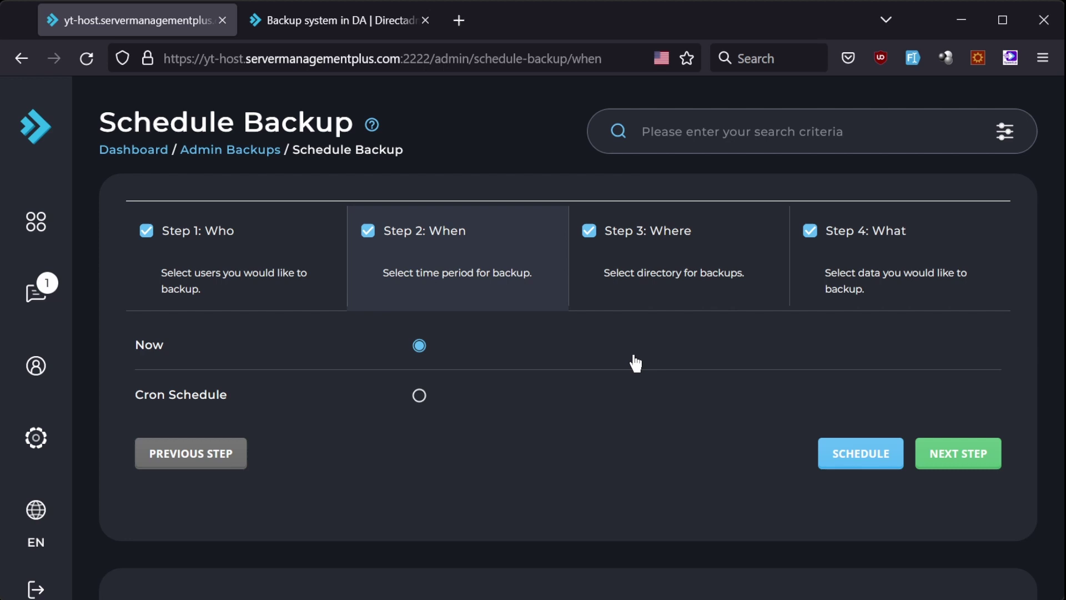
# Switch to Cron Schedule and change the Hour from 5 to 1, keeping minute 0
pyautogui.click(421, 403)
pyautogui.scroll(-3, 280, 383)
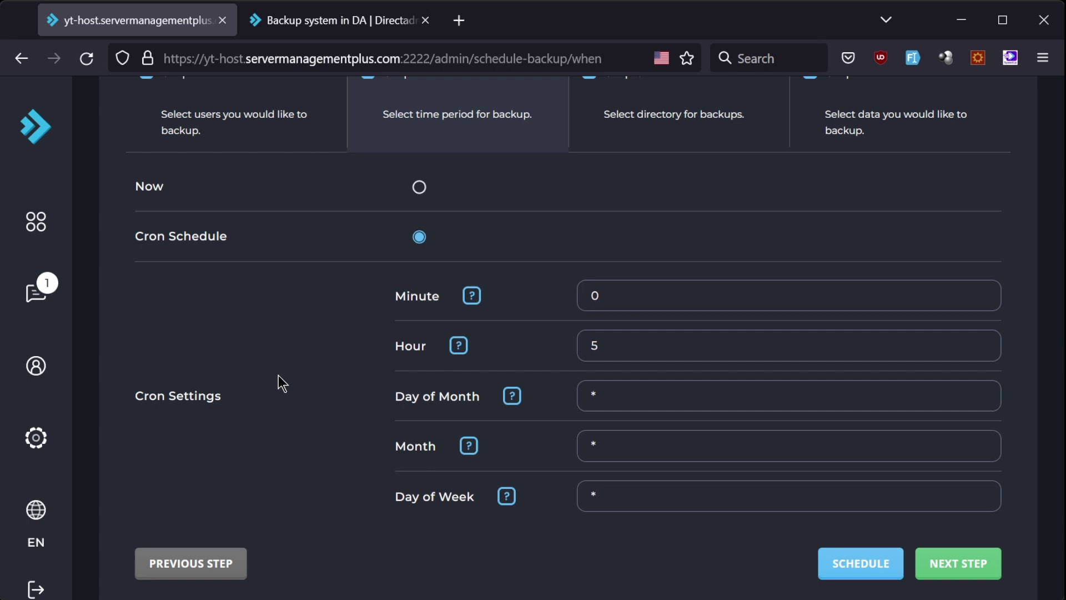
pyautogui.doubleClick(689, 344)
pyautogui.write('1')
pyautogui.moveTo(385, 505); pyautogui.dragTo(447, 507)
pyautogui.moveTo(590, 496); pyautogui.dragTo(619, 544)
pyautogui.write('0')
pyautogui.press('BackSpace')
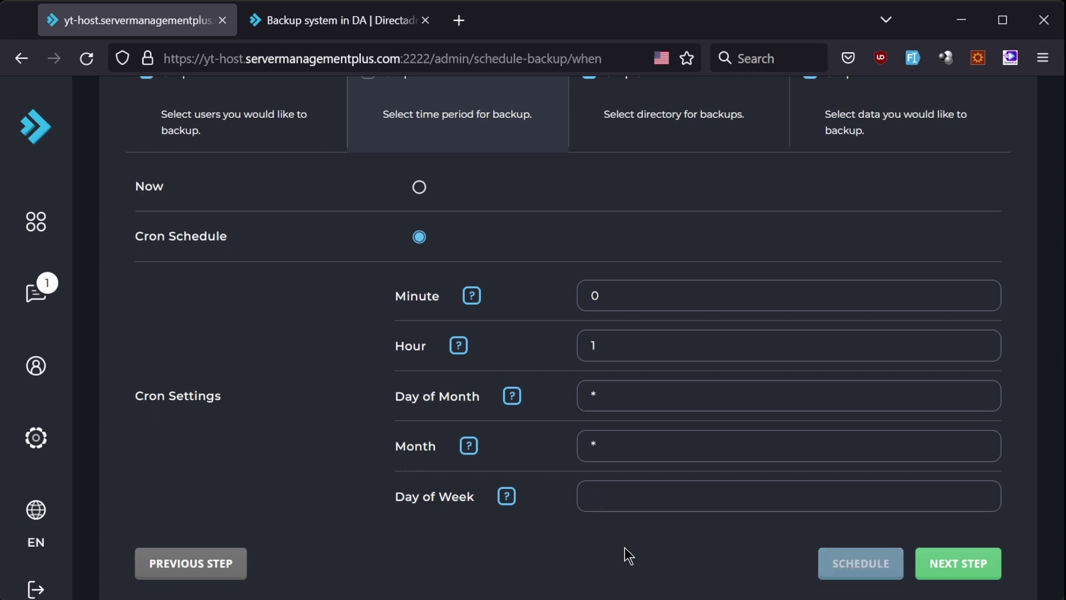
pyautogui.write('6')
pyautogui.press('BackSpace')
pyautogui.write('2')
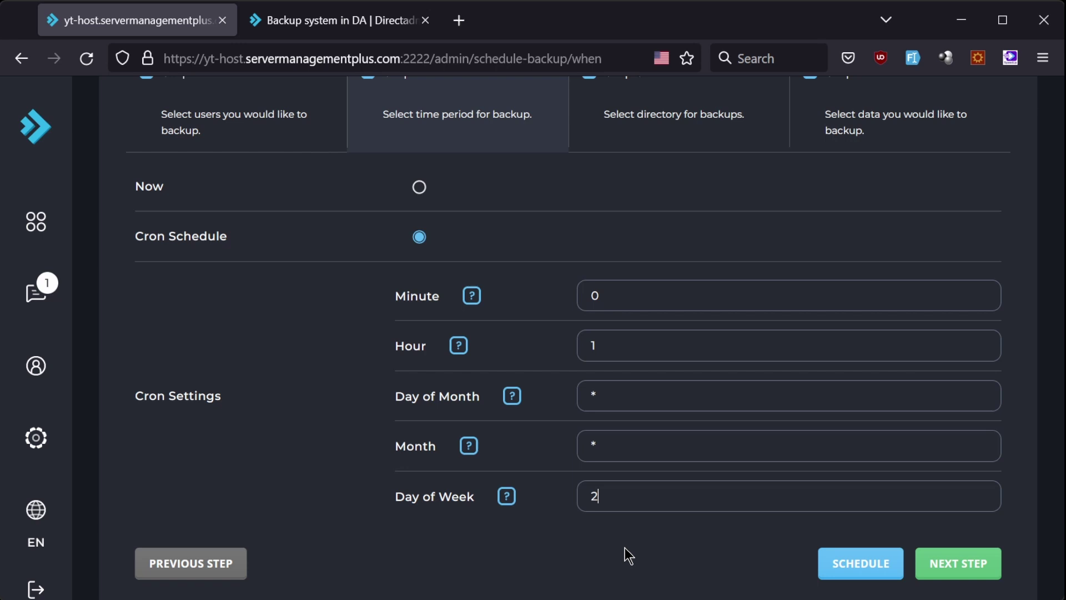
pyautogui.write(',3')
pyautogui.press('BackSpace')
pyautogui.press('BackSpace')
pyautogui.press('BackSpace')
pyautogui.write('*')
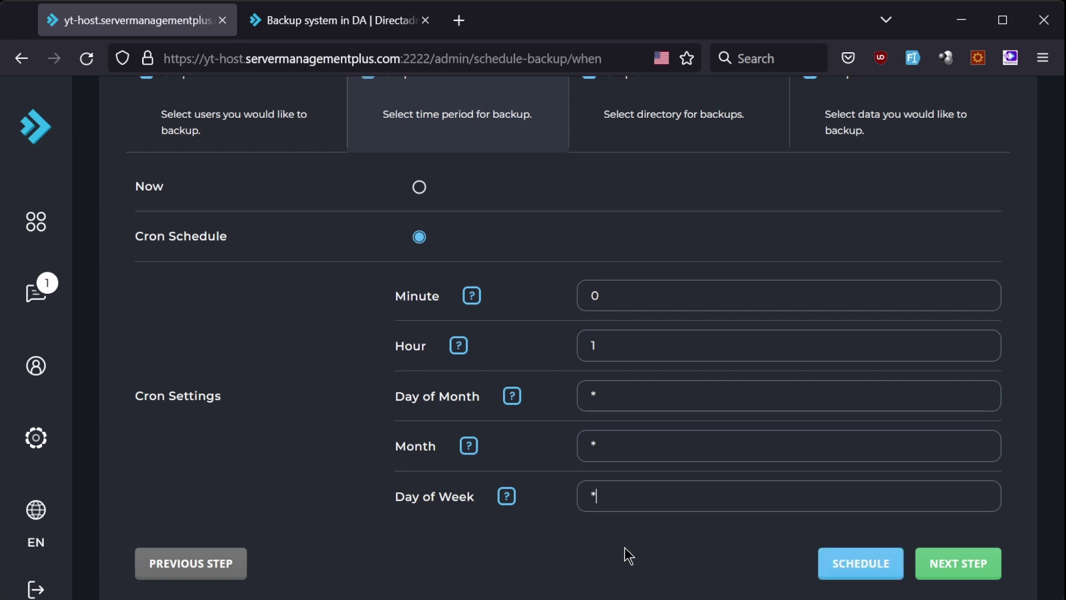
# On the Where step, keep Local storage at /home/admin/admin_backups with Append set to Nothing
pyautogui.click(985, 578)
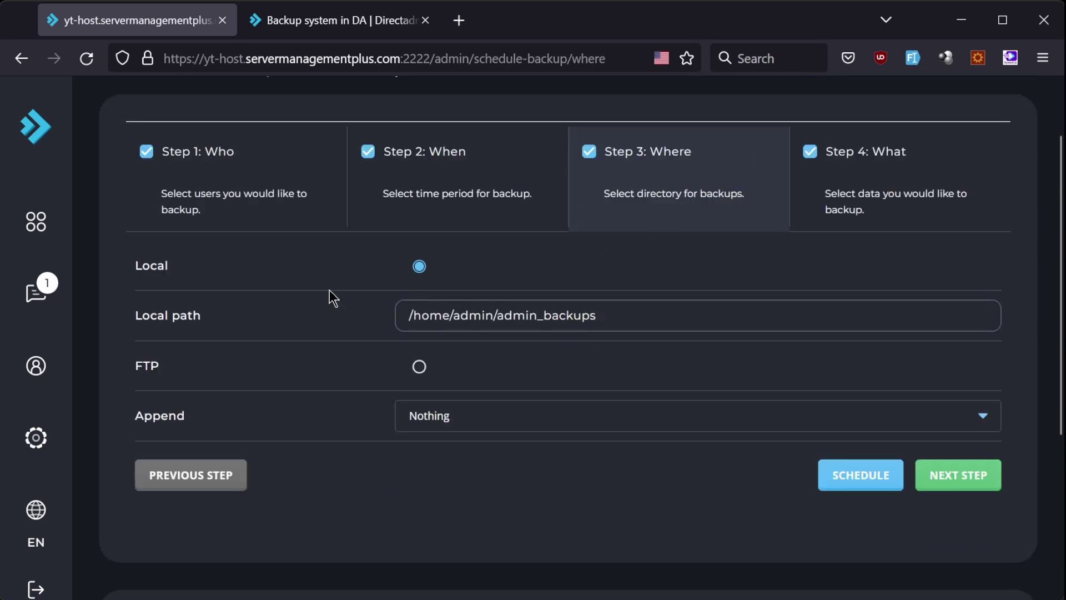
pyautogui.click(420, 367)
pyautogui.scroll(2, 420, 364)
pyautogui.click(420, 347)
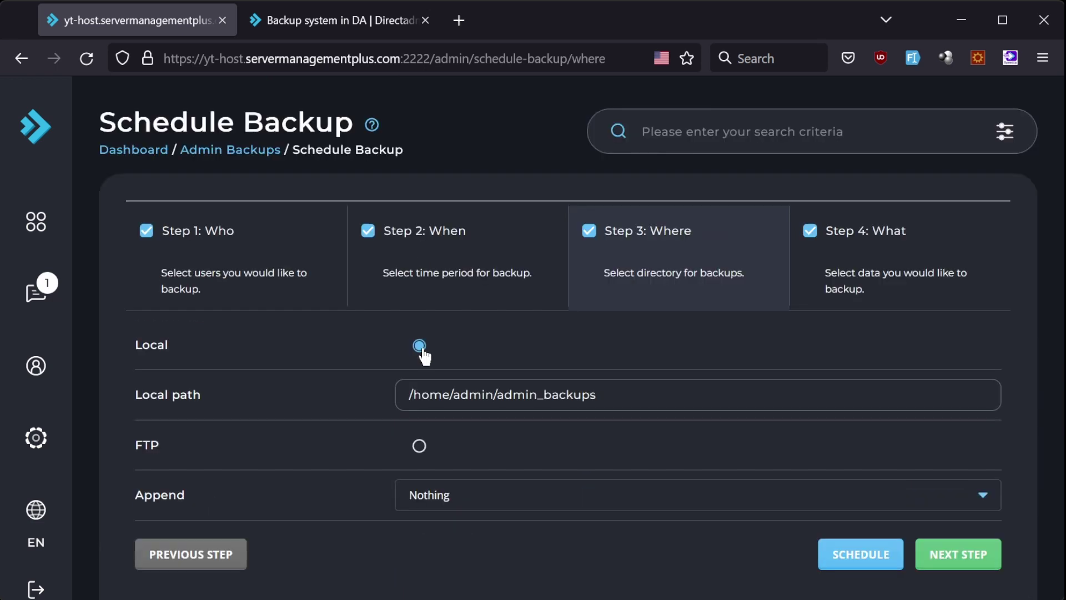
pyautogui.moveTo(616, 397); pyautogui.dragTo(367, 411)
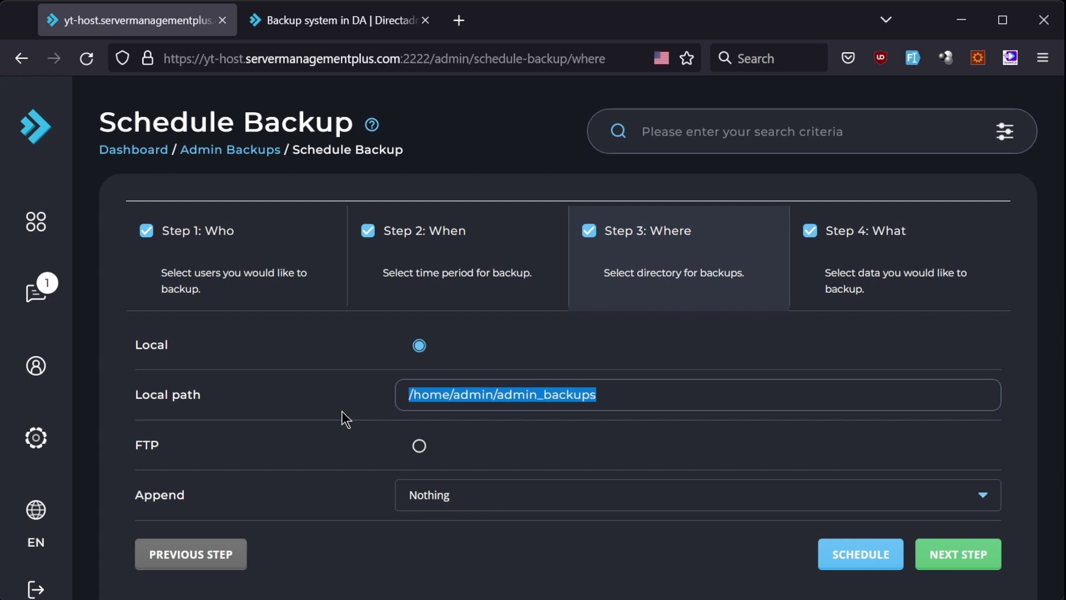
pyautogui.click(246, 479)
pyautogui.moveTo(196, 502); pyautogui.dragTo(128, 496)
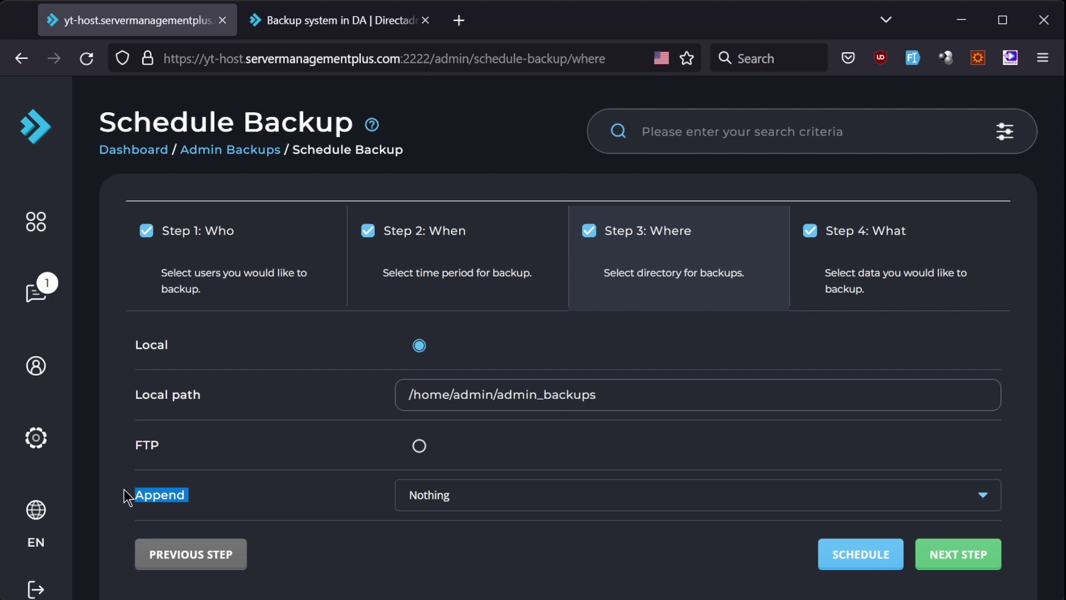
pyautogui.click(609, 395)
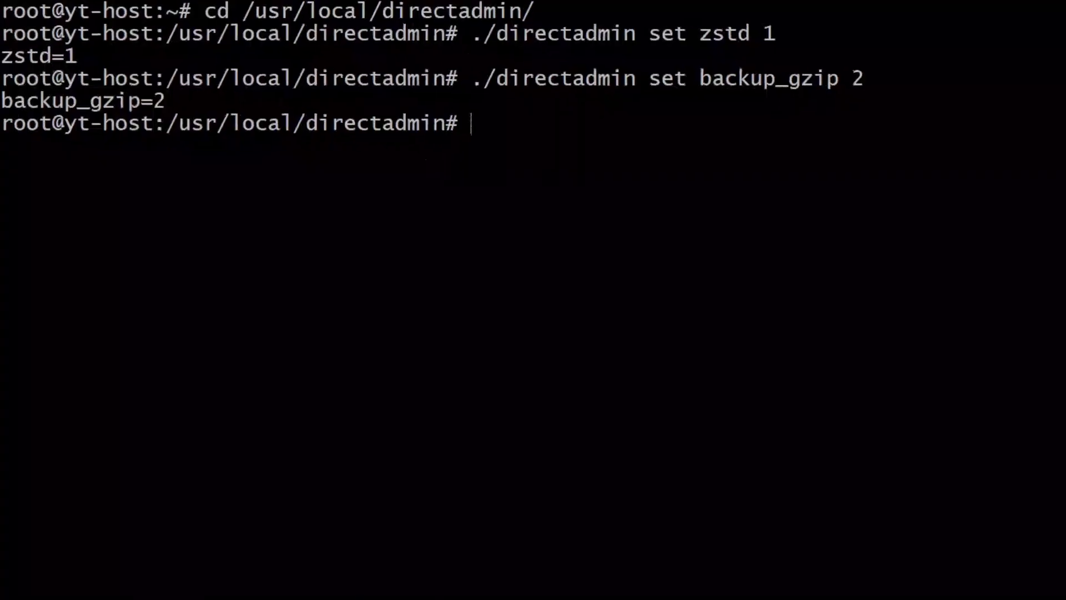
# Create empty admin.tar.zstd and smpuser.tar.zstd in admin_backups, then set Append to Day of Week
pyautogui.hotkey('ctrl', 'l')
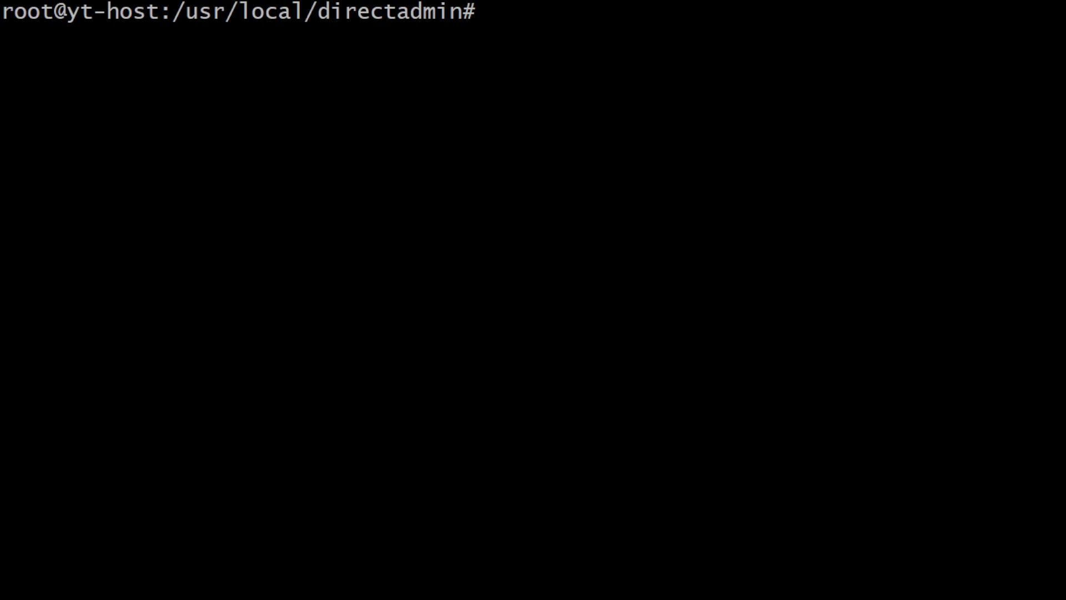
pyautogui.write('cd /home/admin/admin_backups/')
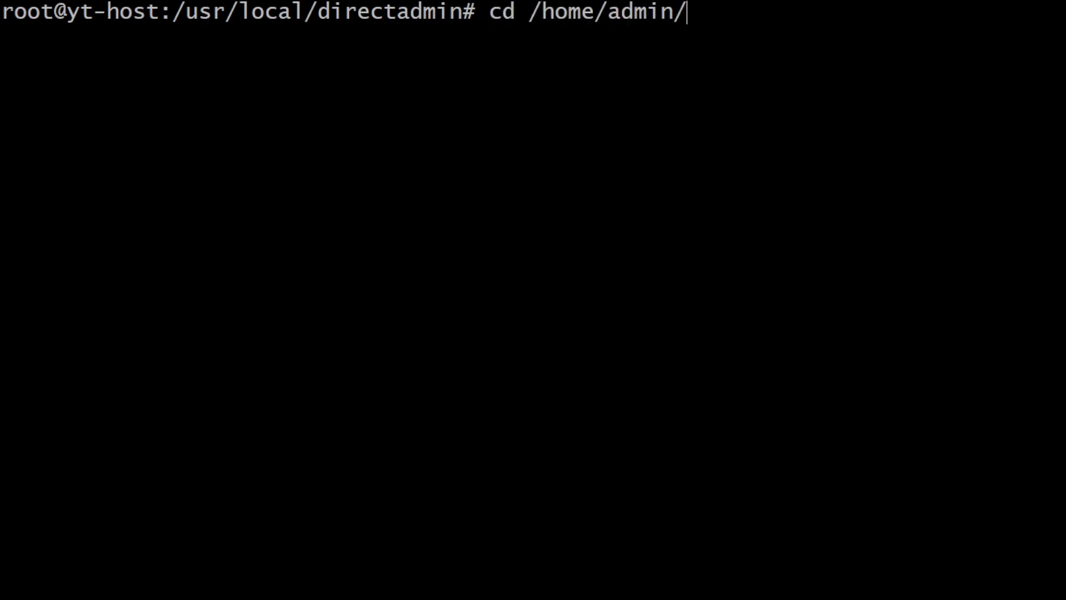
pyautogui.press('Return')
pyautogui.write('ll')
pyautogui.press('Return')
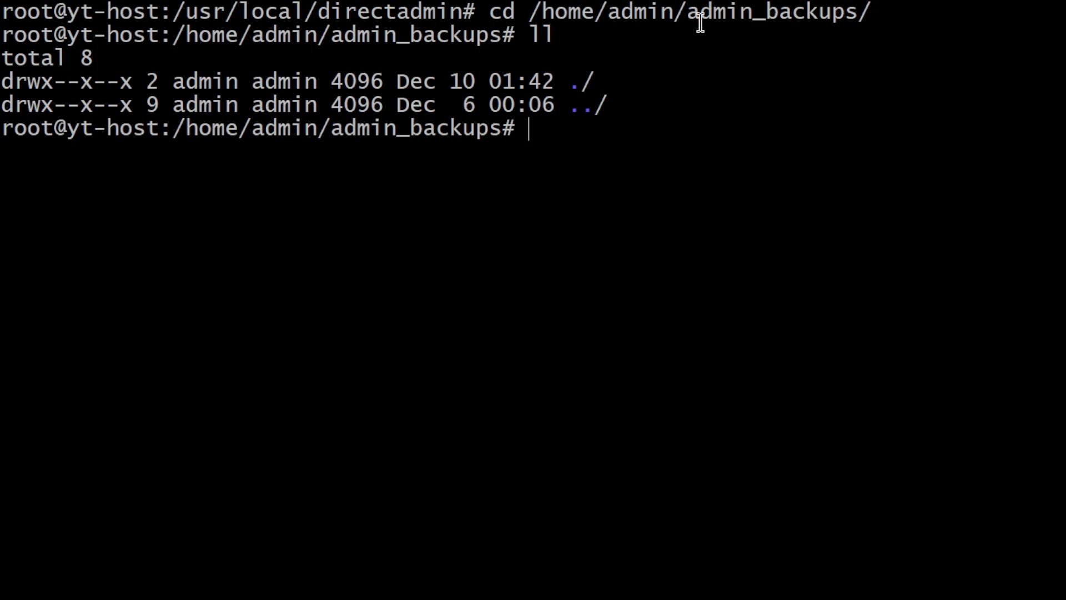
pyautogui.write('touch admin.')
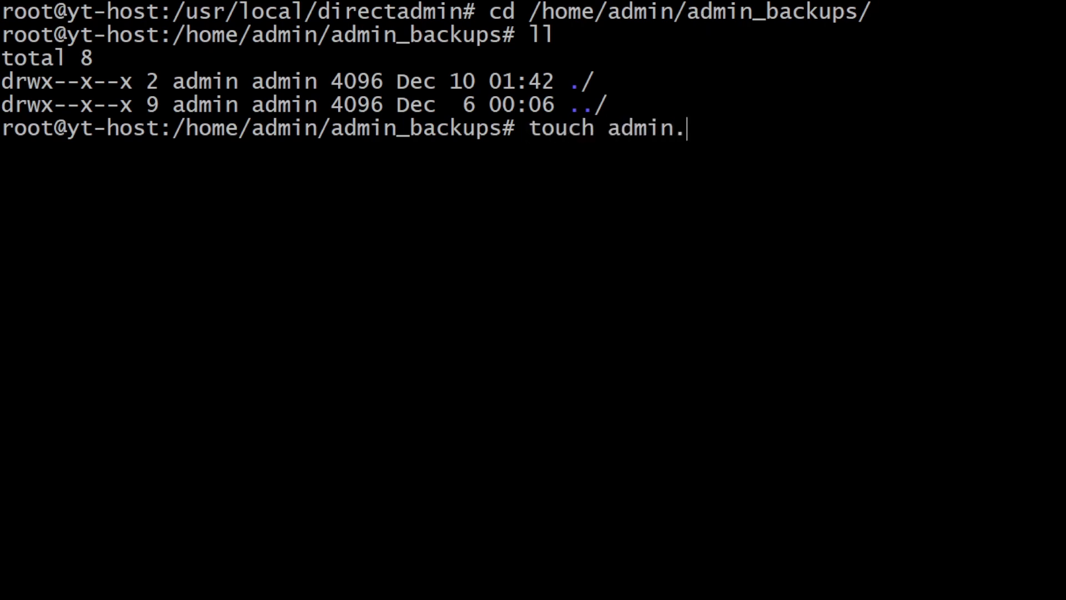
pyautogui.write('tar.zstd')
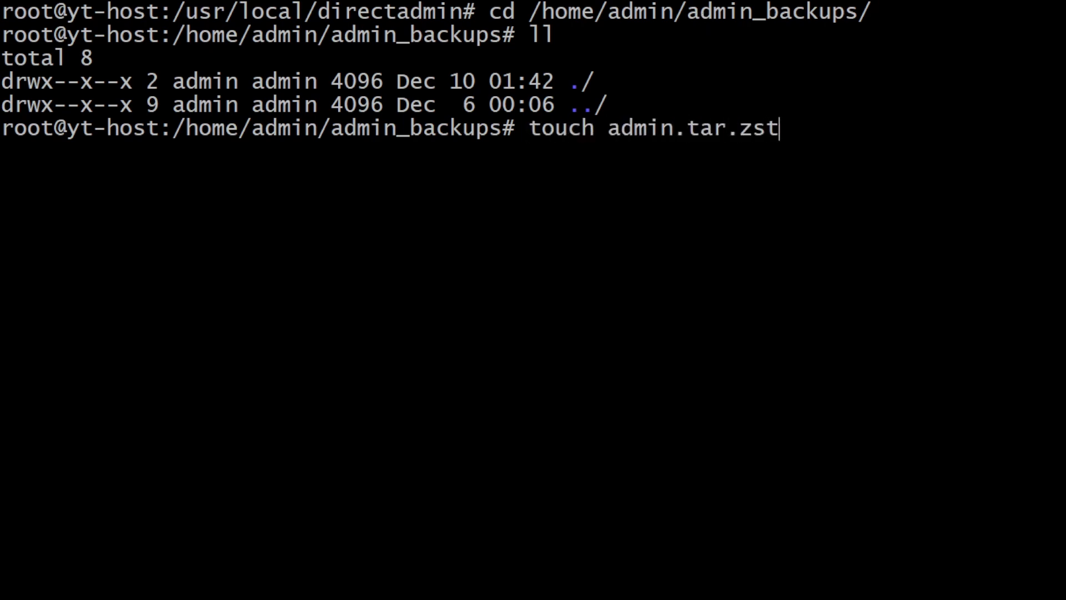
pyautogui.press('Return')
pyautogui.write('touch ')
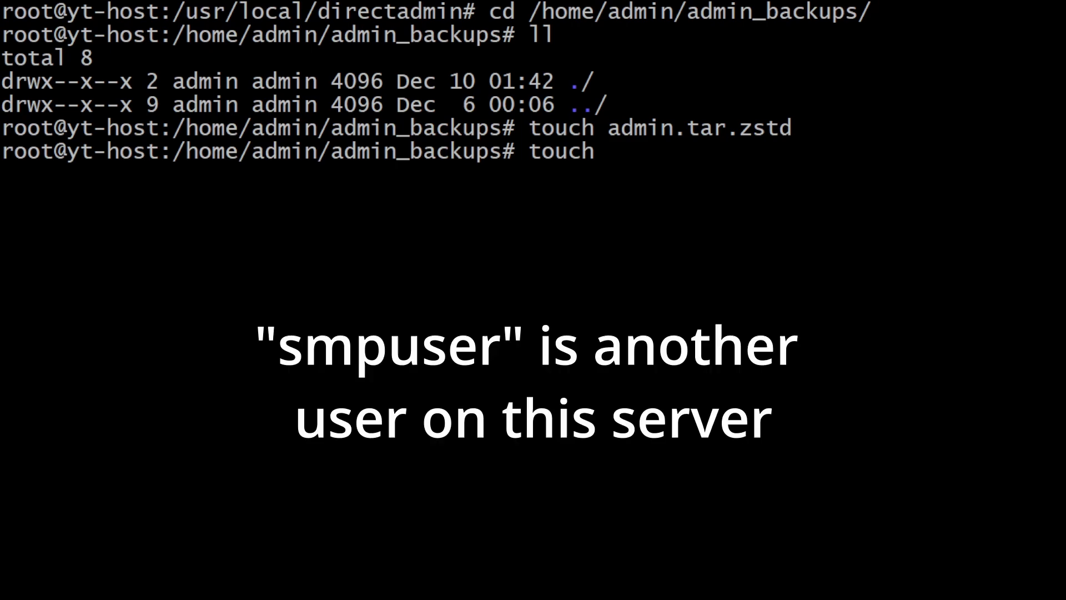
pyautogui.write('smpuser.tar.')
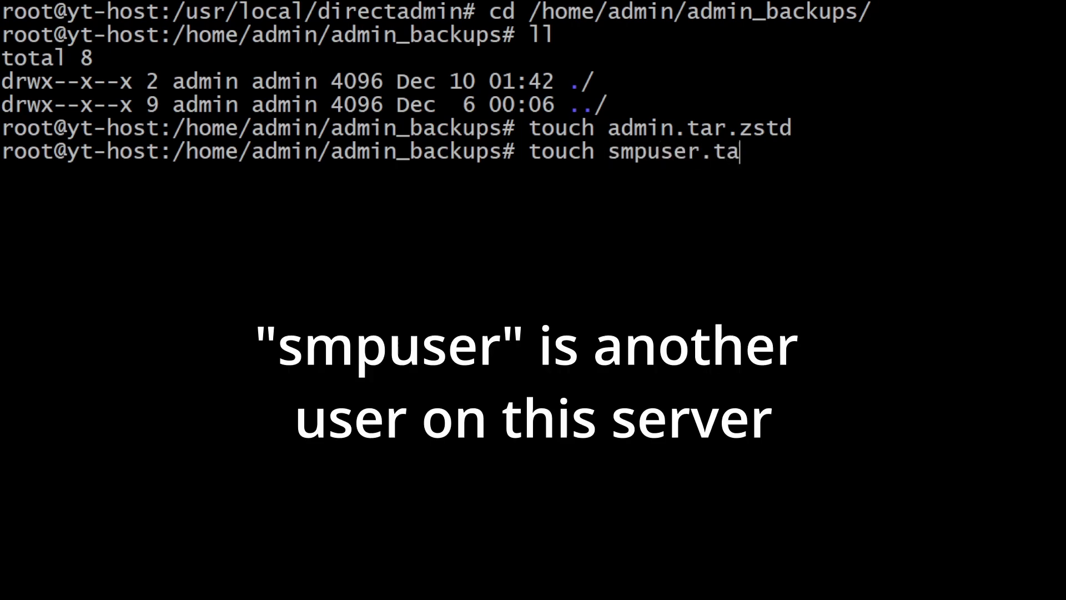
pyautogui.write('zstd')
pyautogui.press('Return')
pyautogui.write('ll')
pyautogui.press('Return')
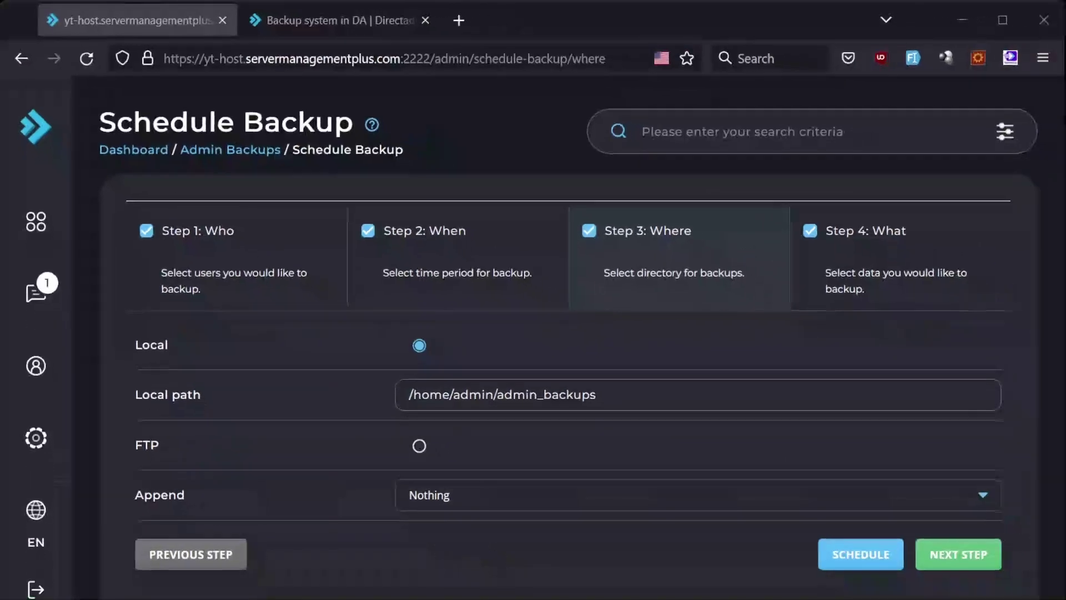
pyautogui.click(459, 500)
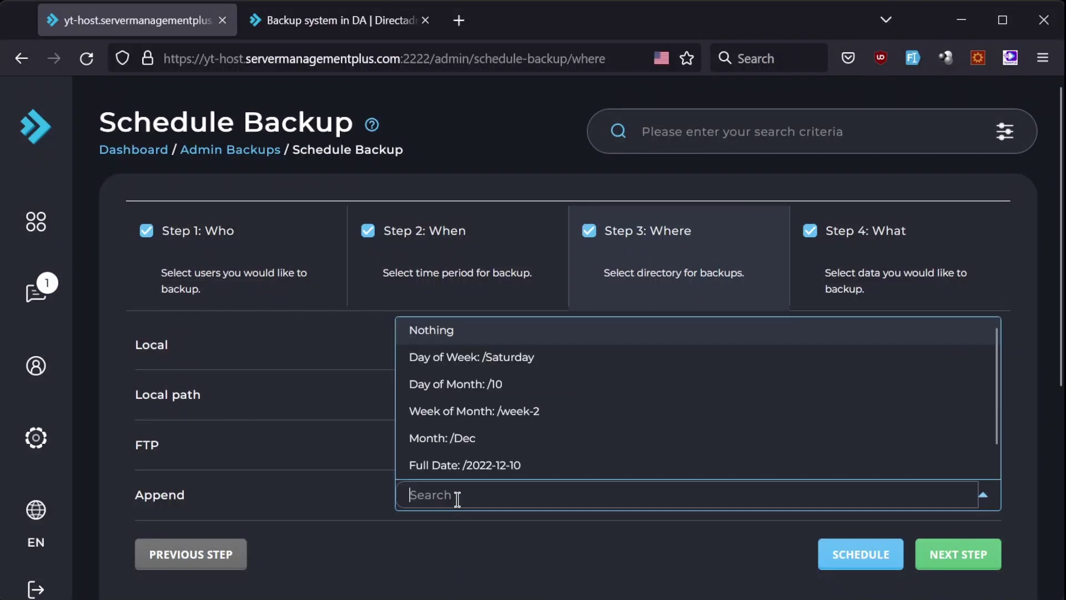
pyautogui.click(493, 361)
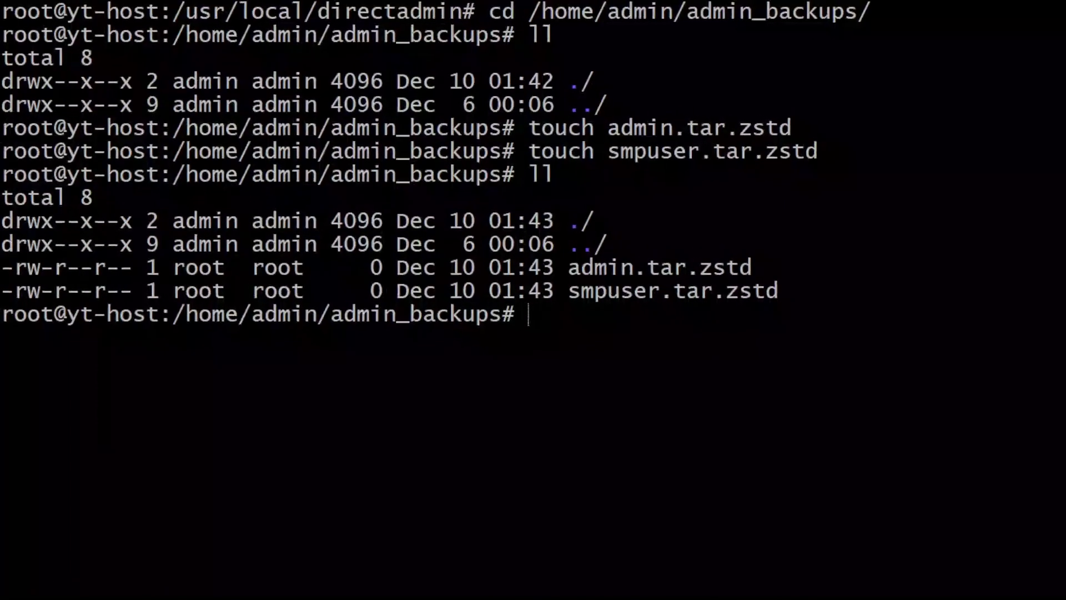
# Make Sunday and Monday folders in admin_backups and list them to confirm
pyautogui.hotkey('ctrl', 'l')
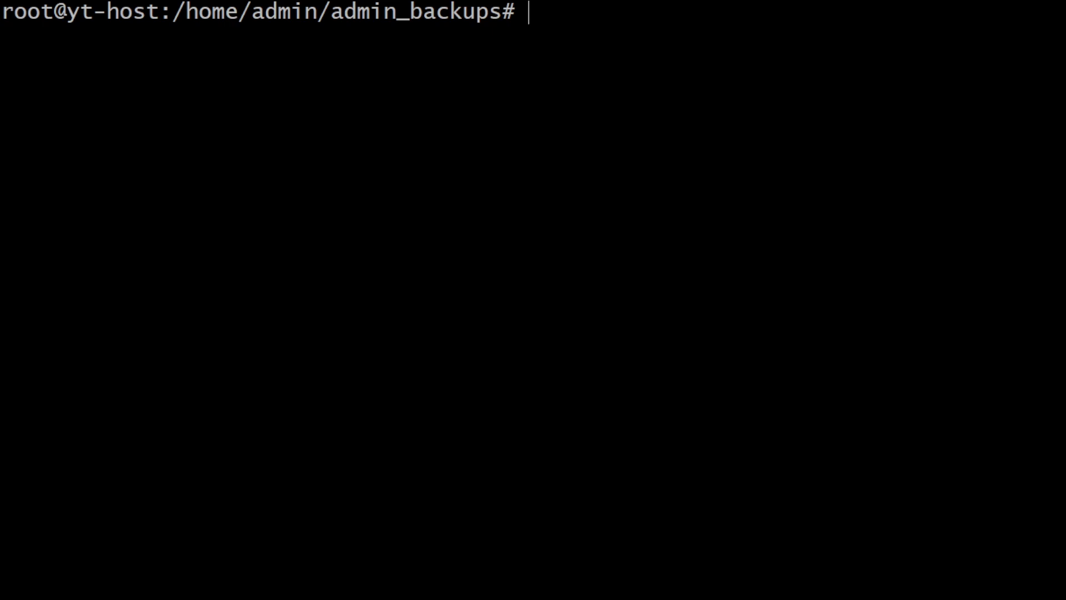
pyautogui.write('mkdir Sun')
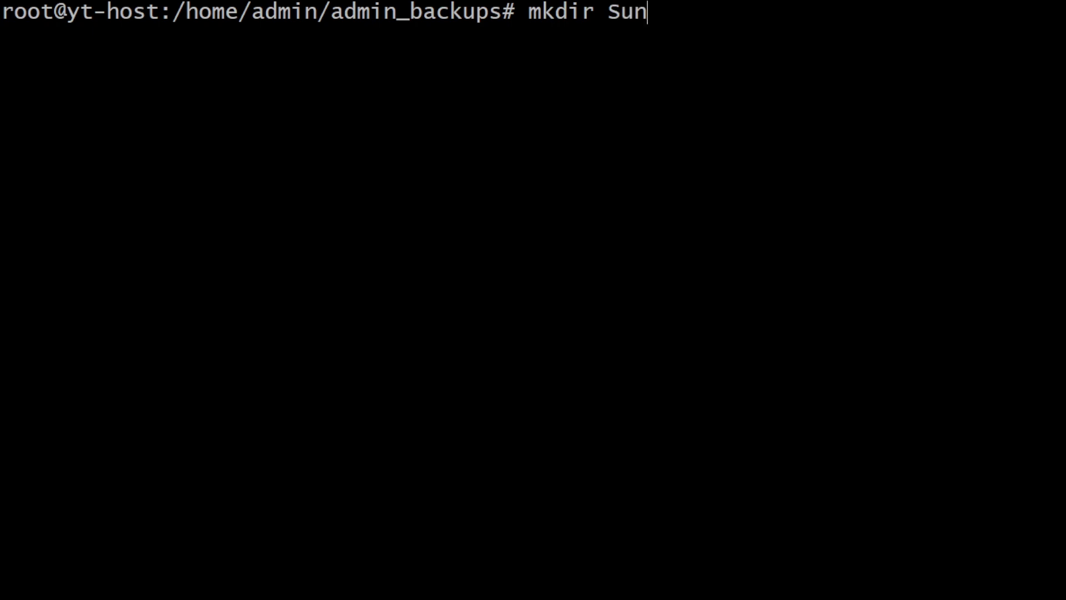
pyautogui.write('day')
pyautogui.press('Return')
pyautogui.write('ll')
pyautogui.press('Return')
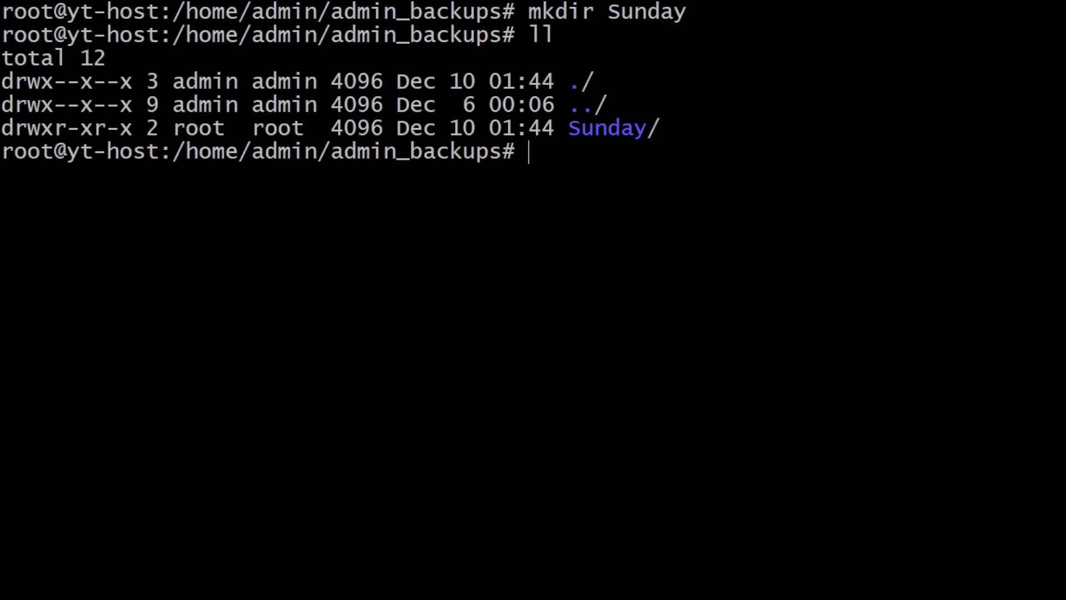
pyautogui.write('mkdir ')
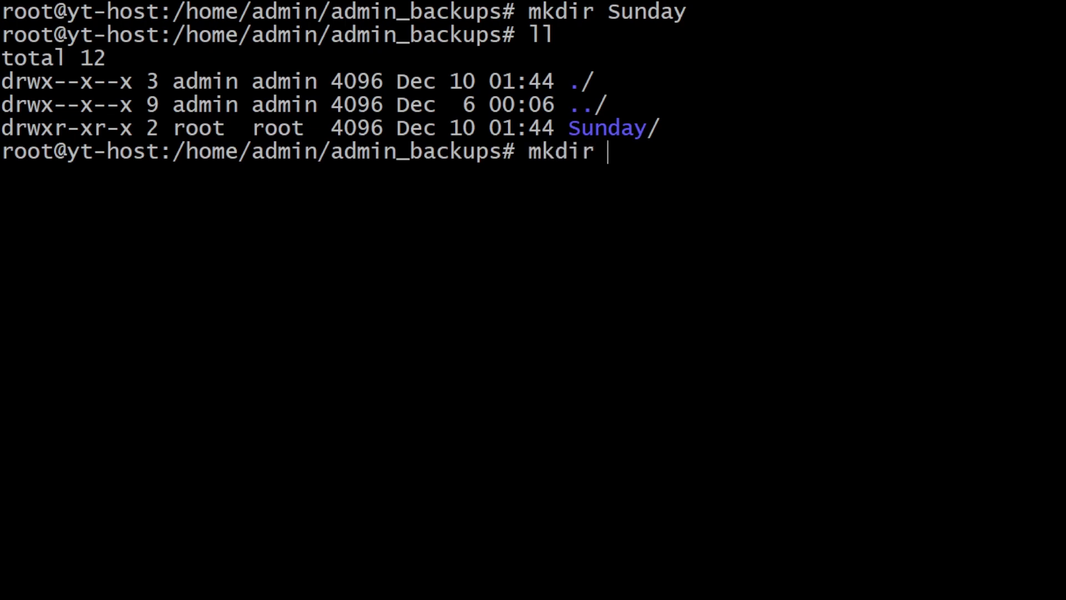
pyautogui.write('Monday')
pyautogui.press('Return')
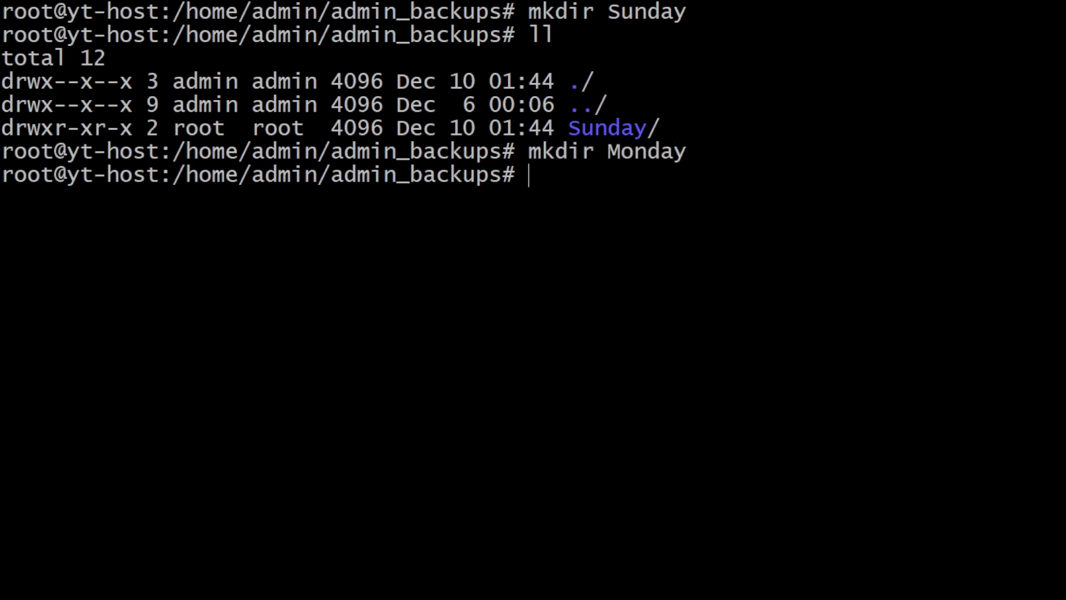
pyautogui.write('ll')
pyautogui.press('Return')
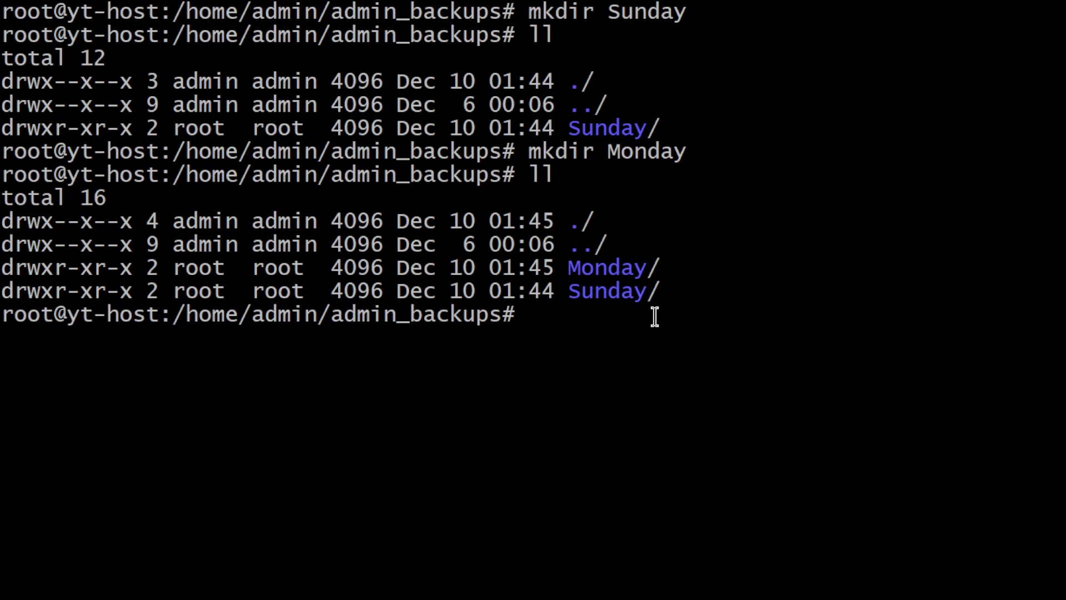
pyautogui.doubleClick(594, 296)
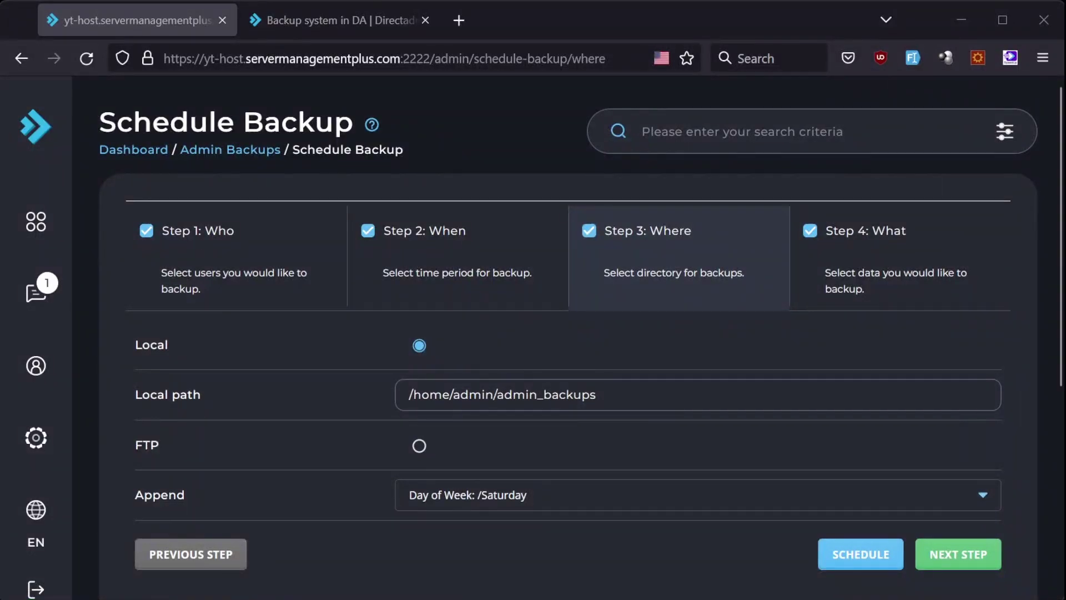
pyautogui.click(453, 494)
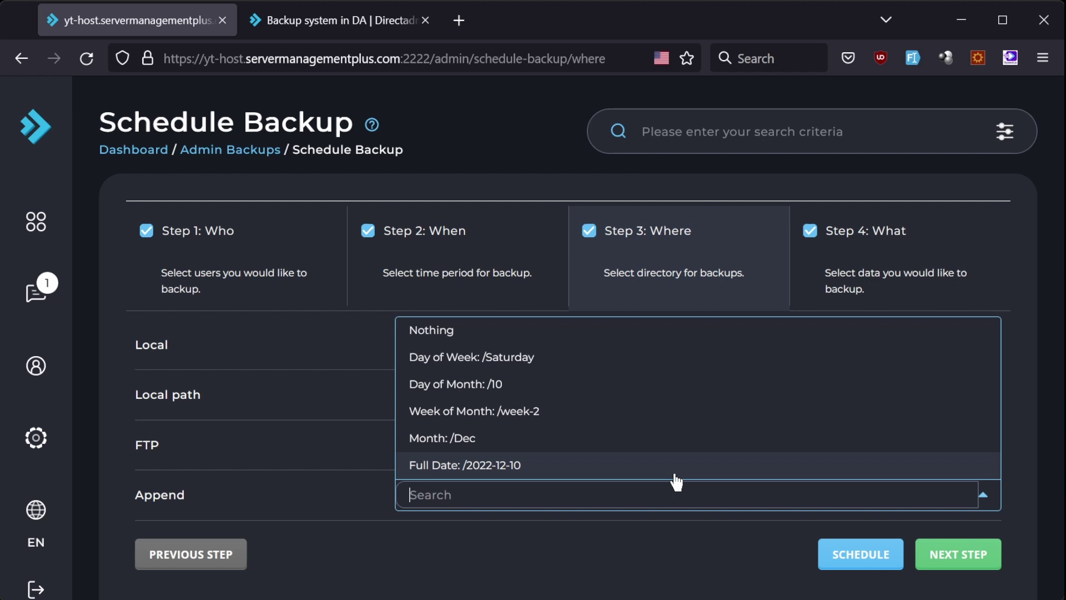
pyautogui.click(636, 369)
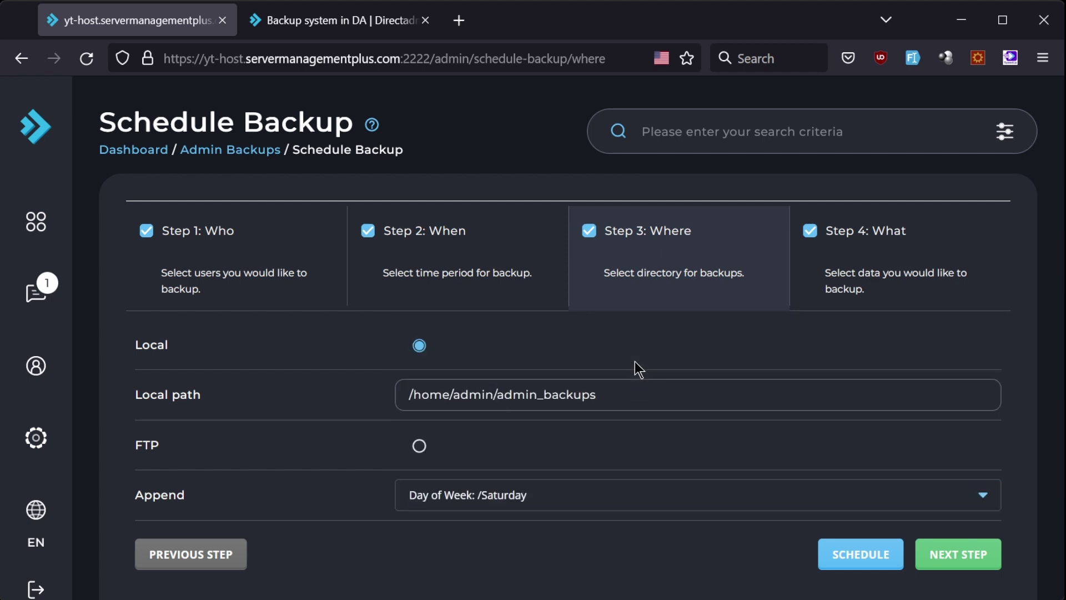
# On the What step, test the Selected Data checkboxes, then settle on All Data
pyautogui.click(983, 565)
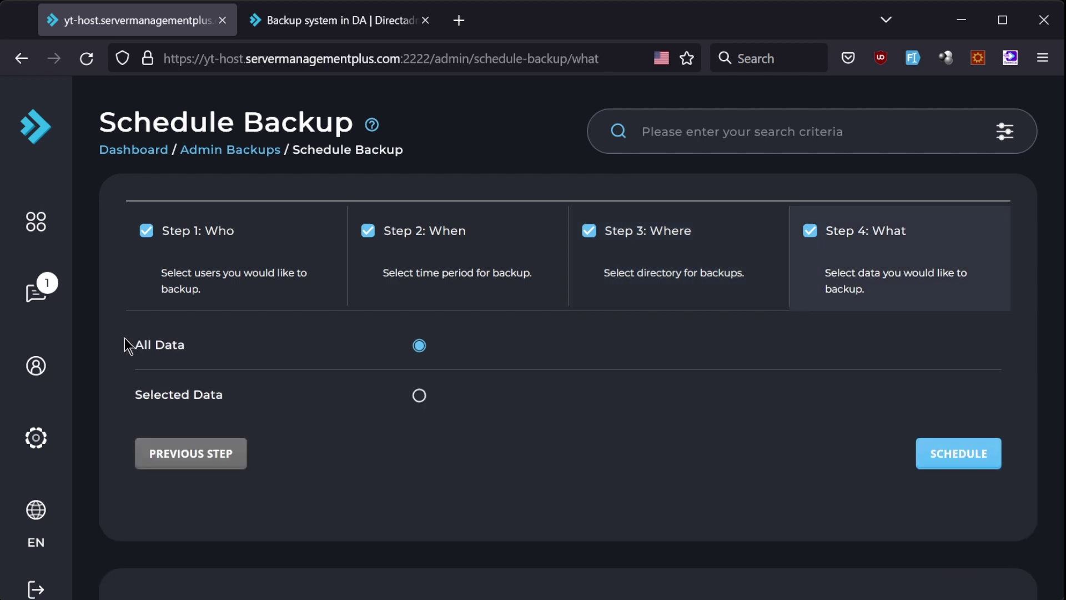
pyautogui.moveTo(132, 359); pyautogui.dragTo(252, 399)
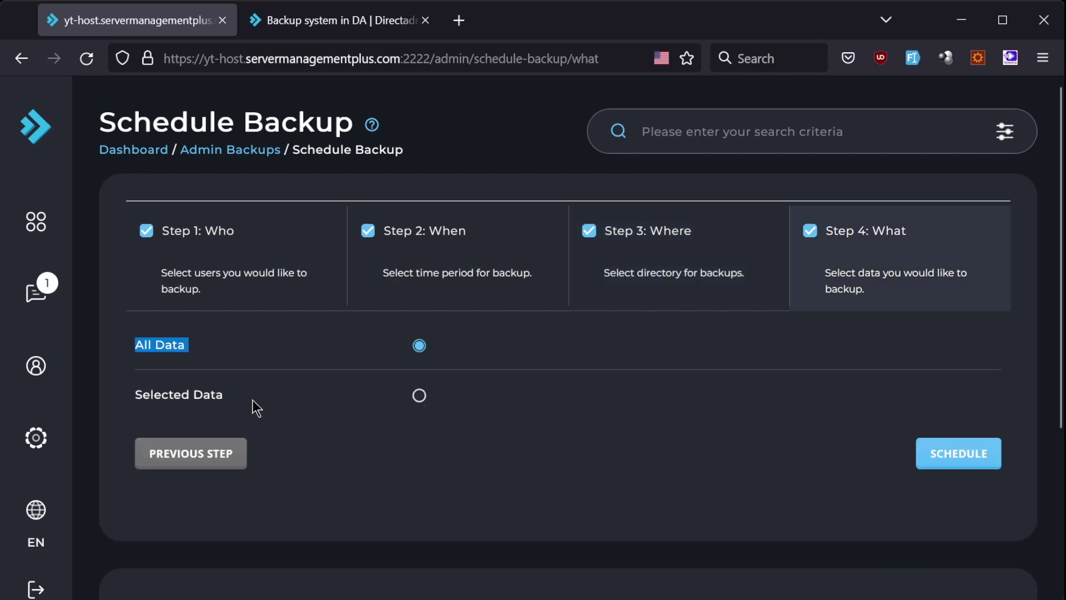
pyautogui.click(419, 395)
pyautogui.scroll(-2, 472, 407)
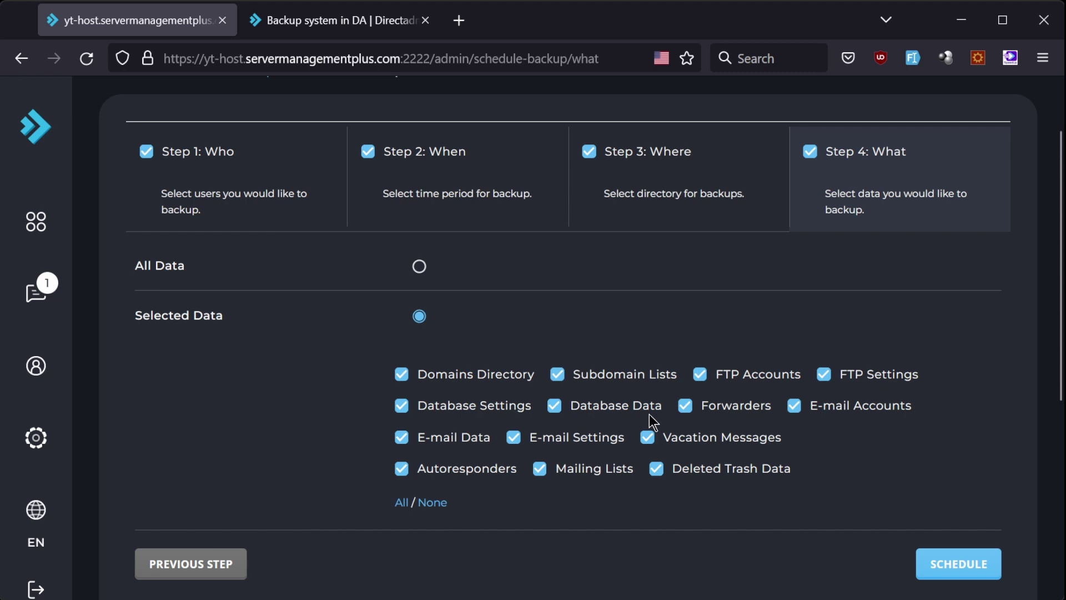
pyautogui.click(555, 408)
pyautogui.click(556, 407)
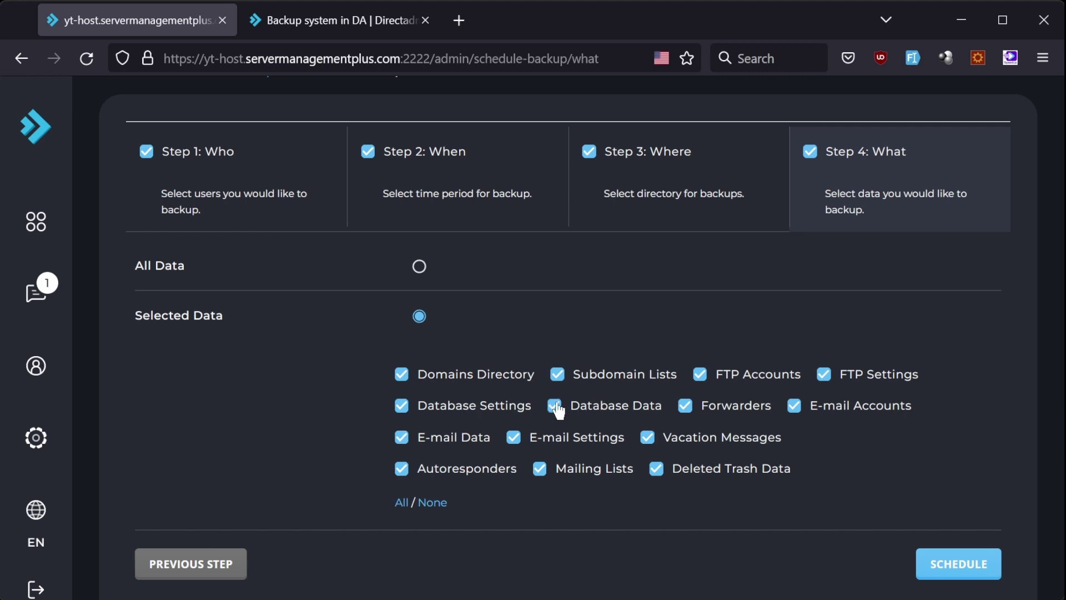
pyautogui.click(400, 442)
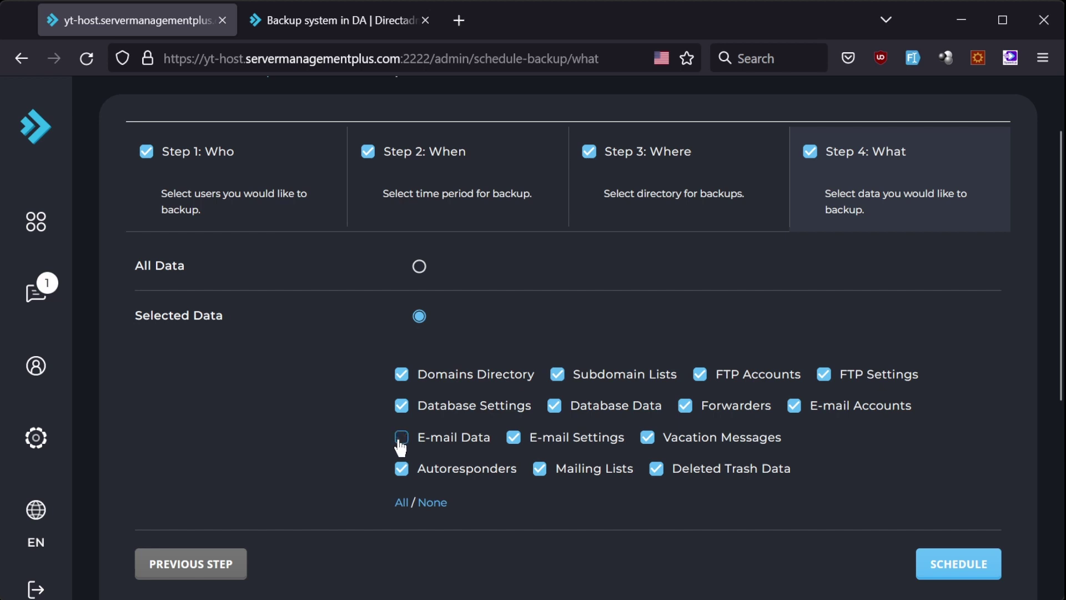
pyautogui.click(401, 443)
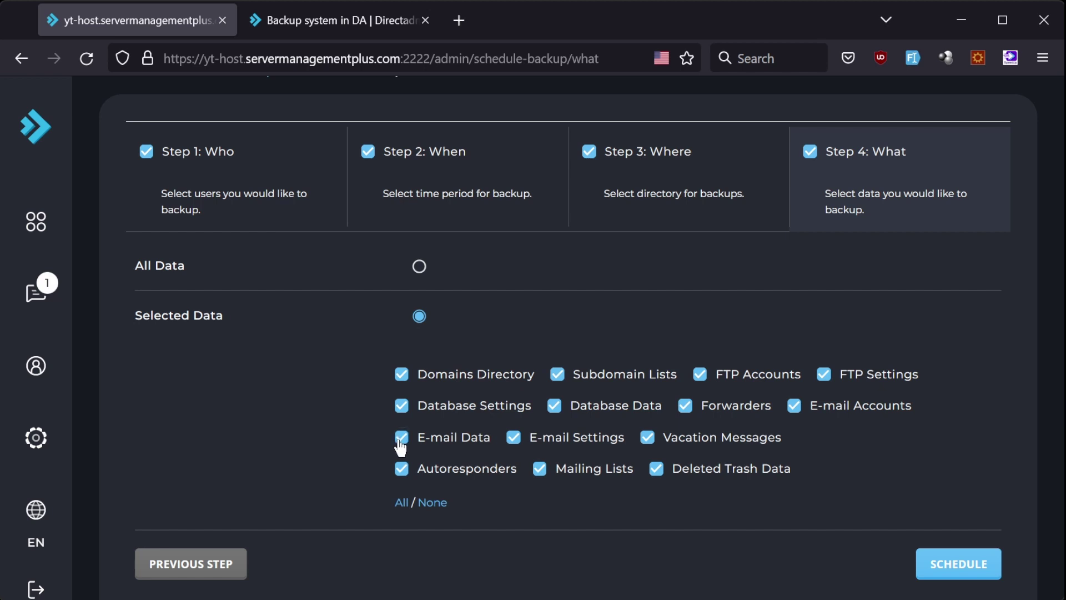
pyautogui.click(419, 266)
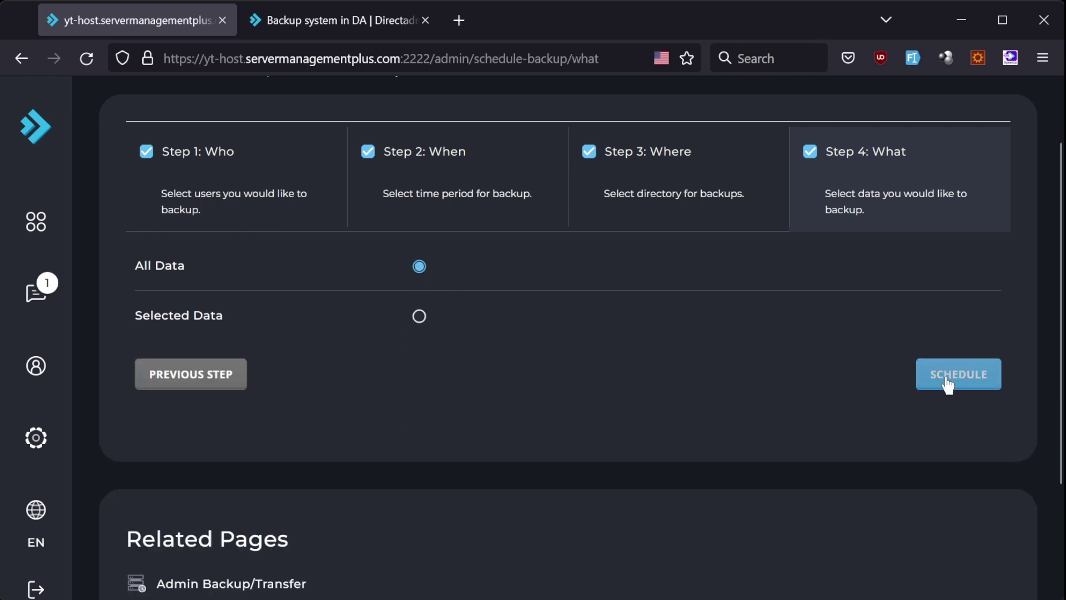
pyautogui.scroll(-1, 709, 364)
pyautogui.scroll(3, 709, 365)
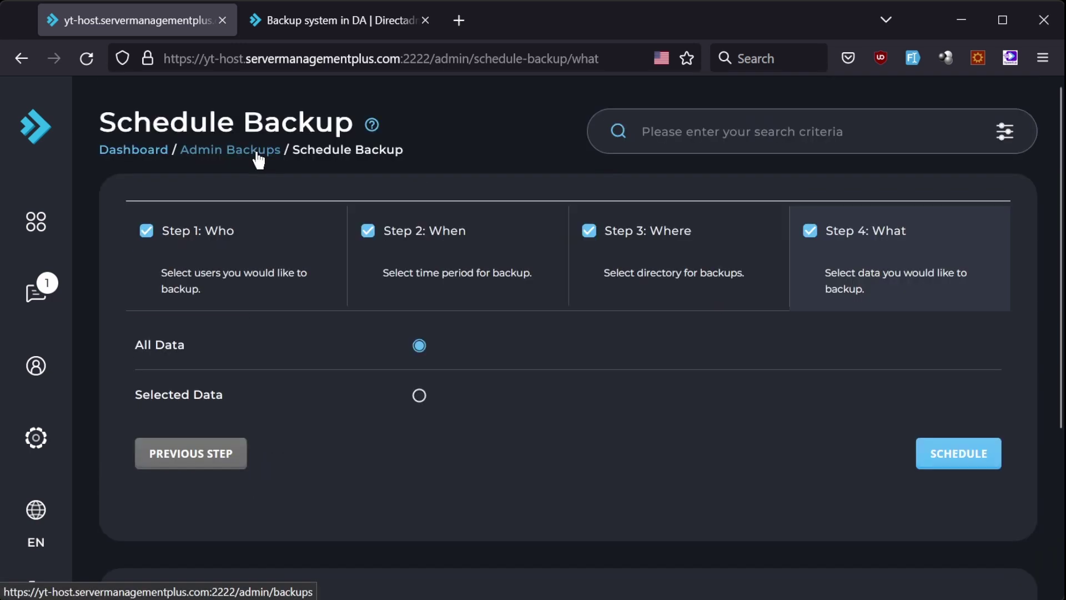
# Check the At 01:00 backup card on Admin Backups, then start the Restore wizard
pyautogui.click(257, 158)
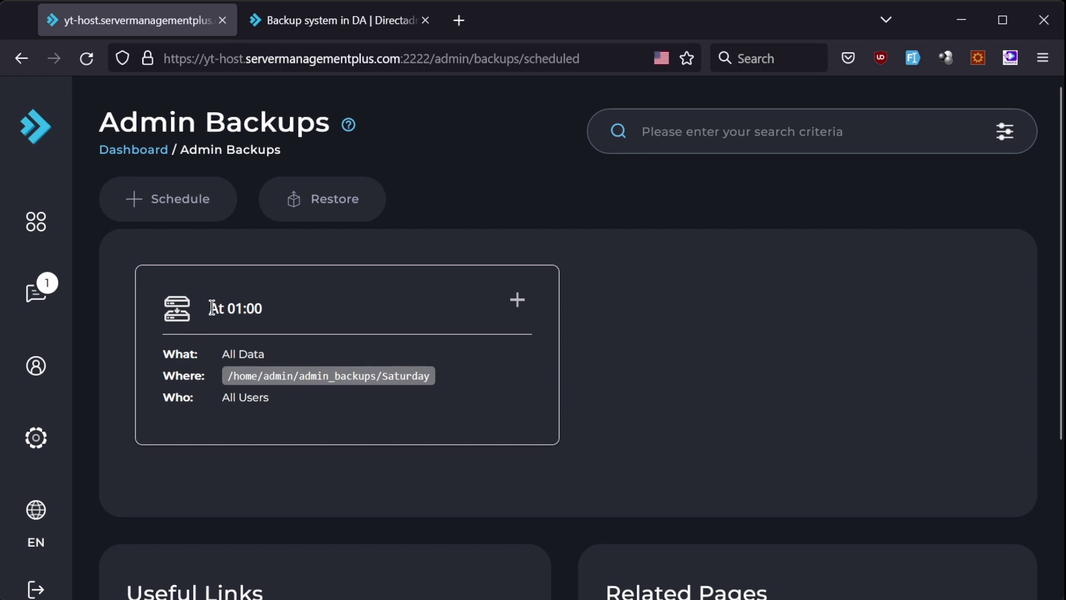
pyautogui.moveTo(210, 309); pyautogui.dragTo(272, 316)
pyautogui.click(525, 218)
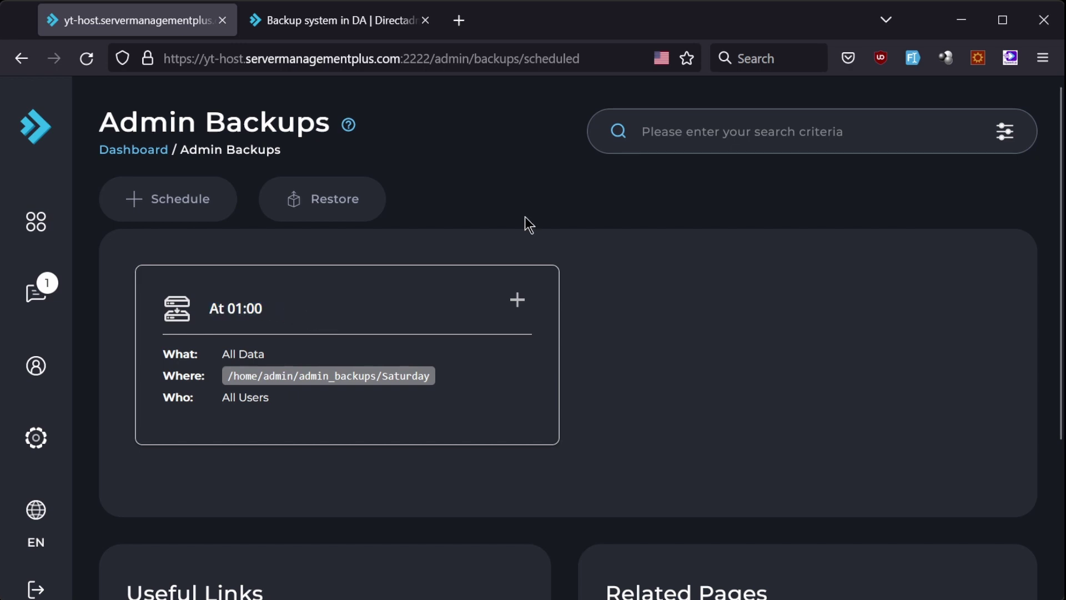
pyautogui.click(345, 204)
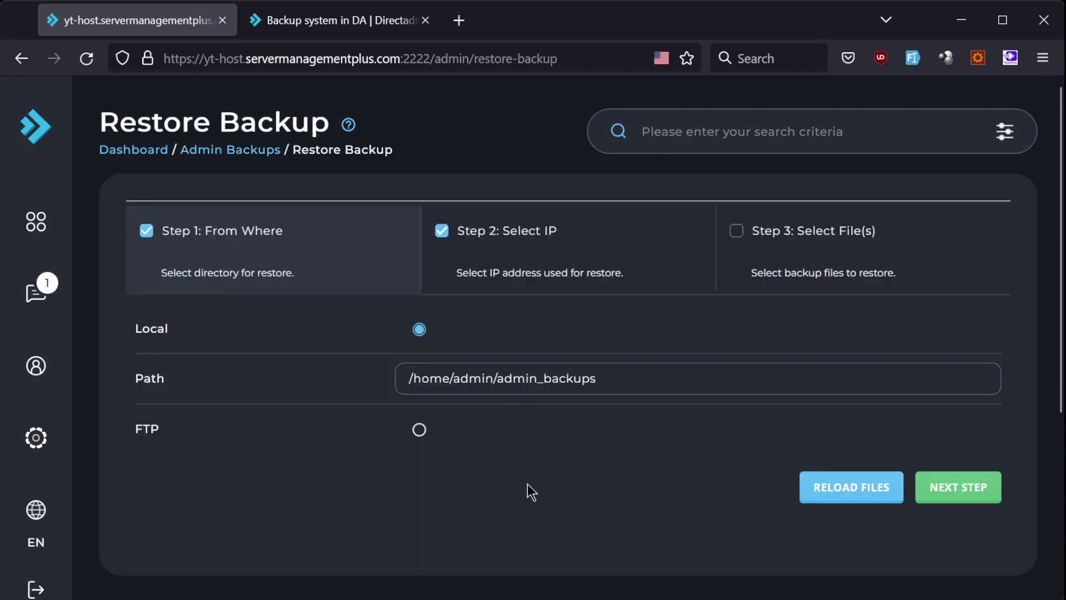